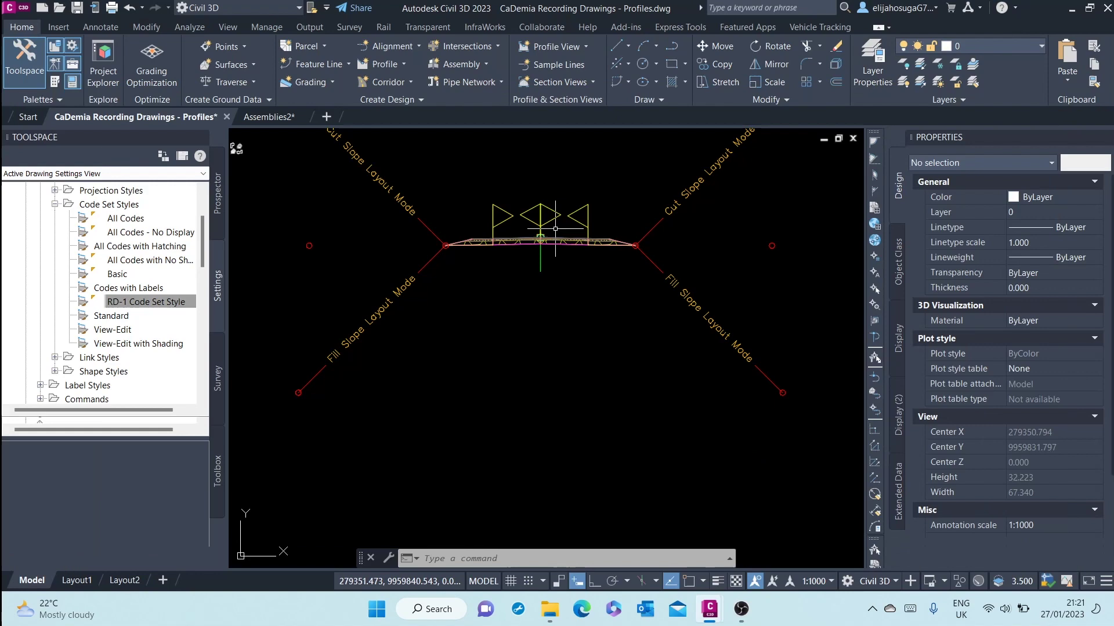
scroll(472, 292, up, 1)
scroll(488, 279, up, 2)
scroll(500, 269, up, 2)
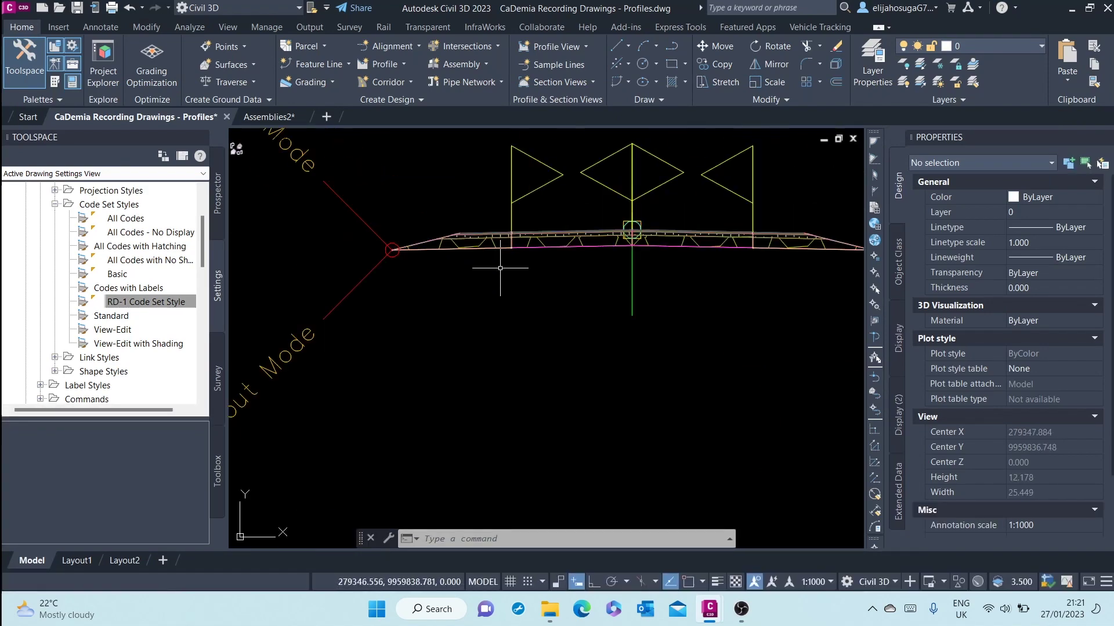
scroll(501, 267, down, 2)
scroll(513, 279, up, 1)
scroll(522, 297, up, 2)
scroll(490, 327, up, 1)
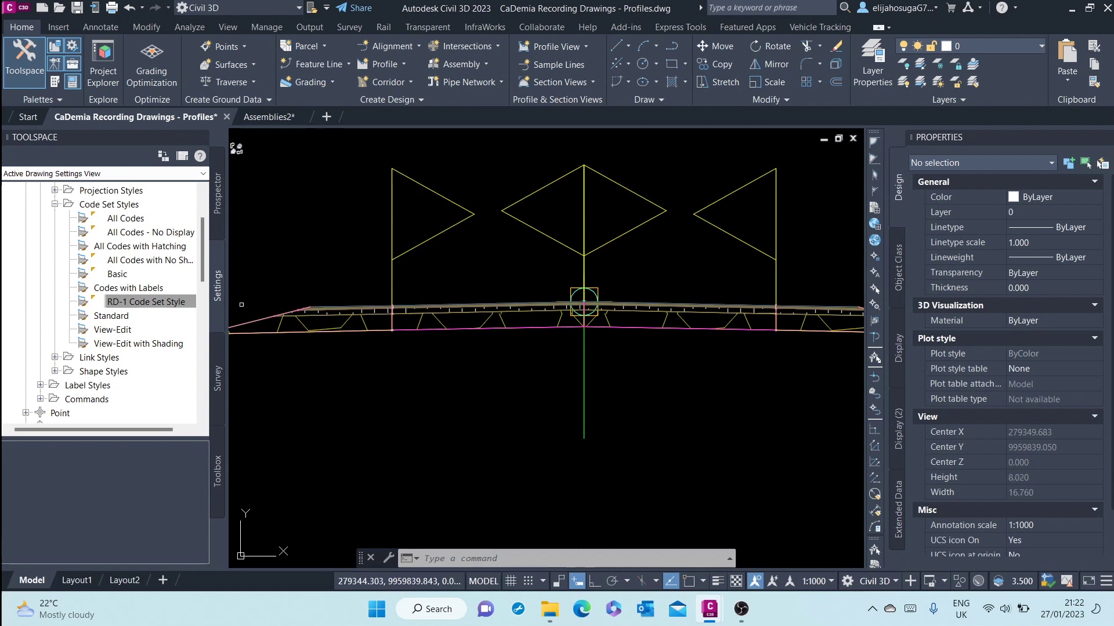
scroll(518, 296, down, 1)
scroll(518, 297, down, 2)
scroll(518, 295, down, 1)
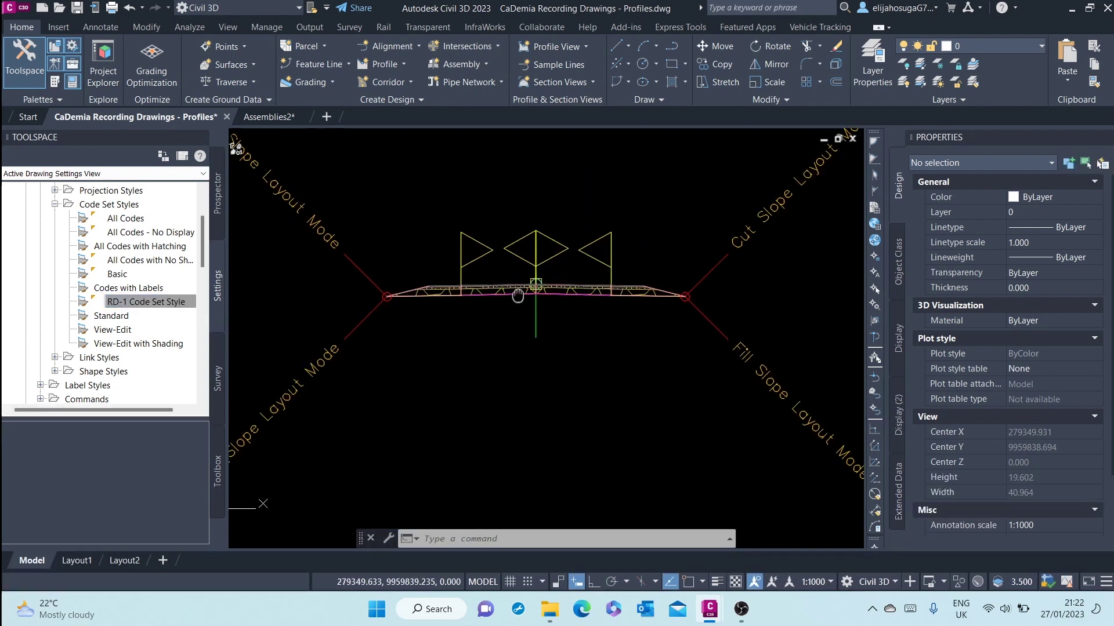
- Pan the view to recenter assembly RD-1 on screen
middle_drag(517, 296, 497, 293)
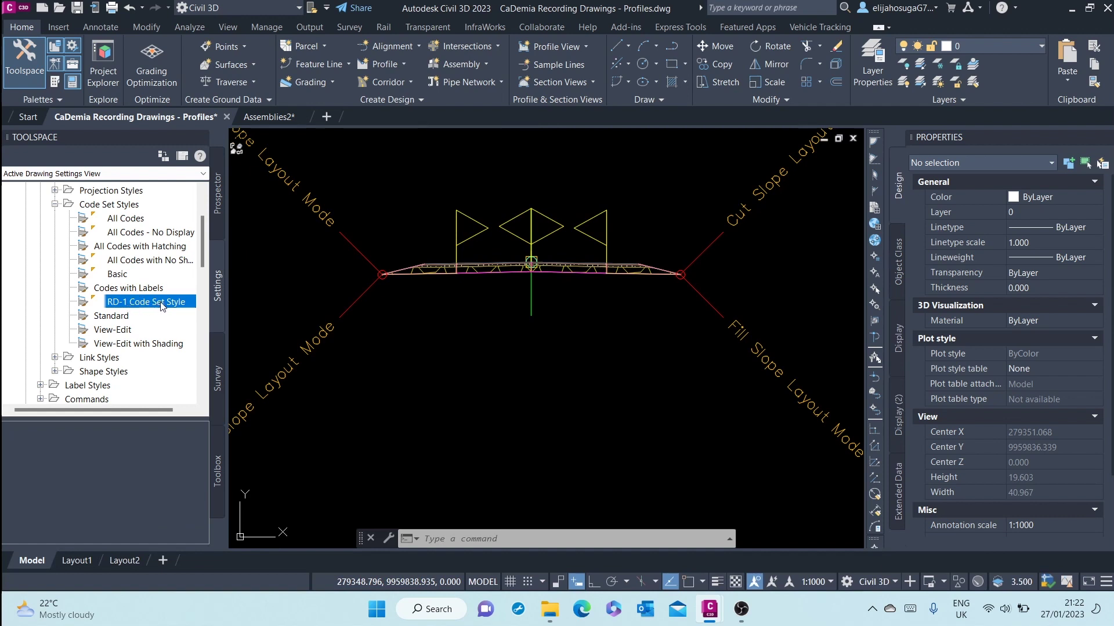
scroll(459, 302, down, 2)
scroll(459, 302, down, 1)
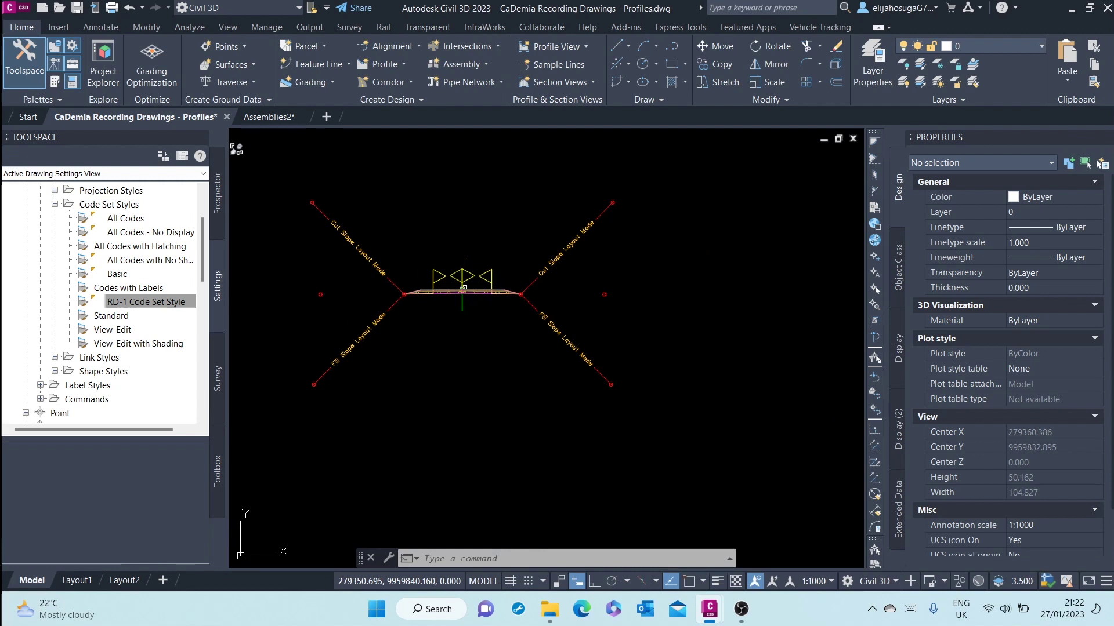
- Preview RD-1 with the View-Edit code set style, then restore RD-1 Code Set Style
click(464, 288)
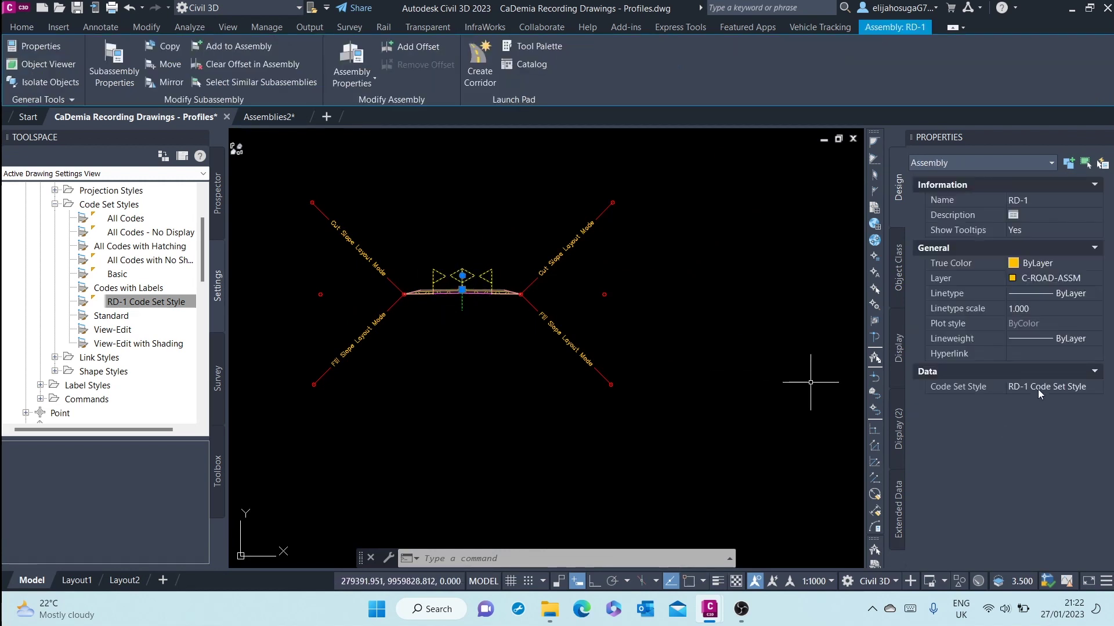
click(1071, 386)
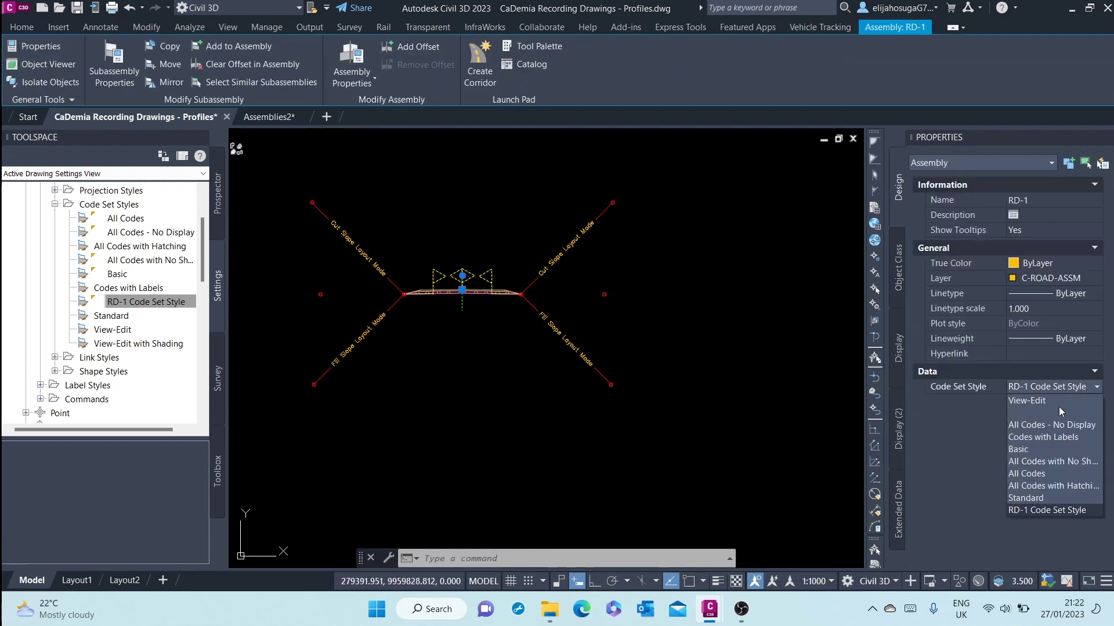
click(1047, 399)
scroll(516, 344, up, 2)
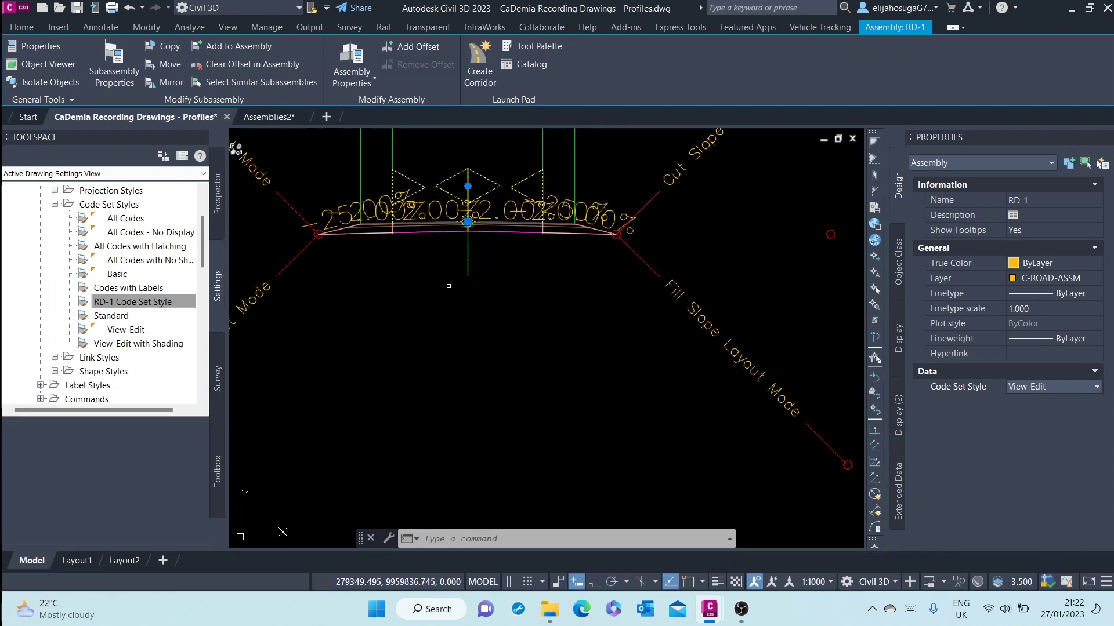
scroll(515, 344, up, 2)
scroll(516, 344, down, 4)
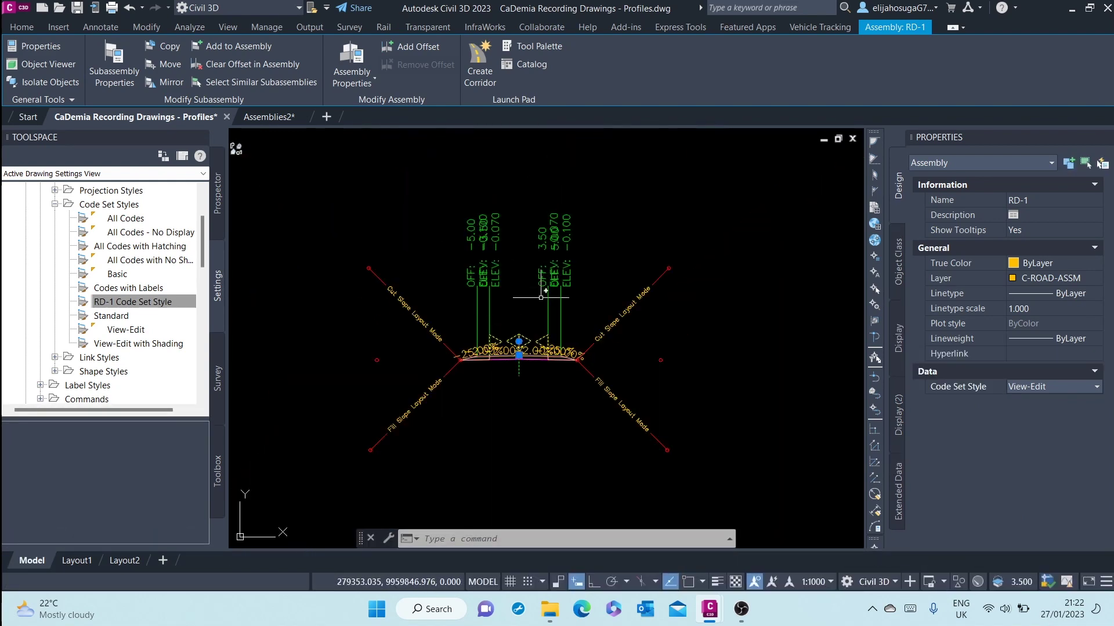
scroll(498, 335, up, 3)
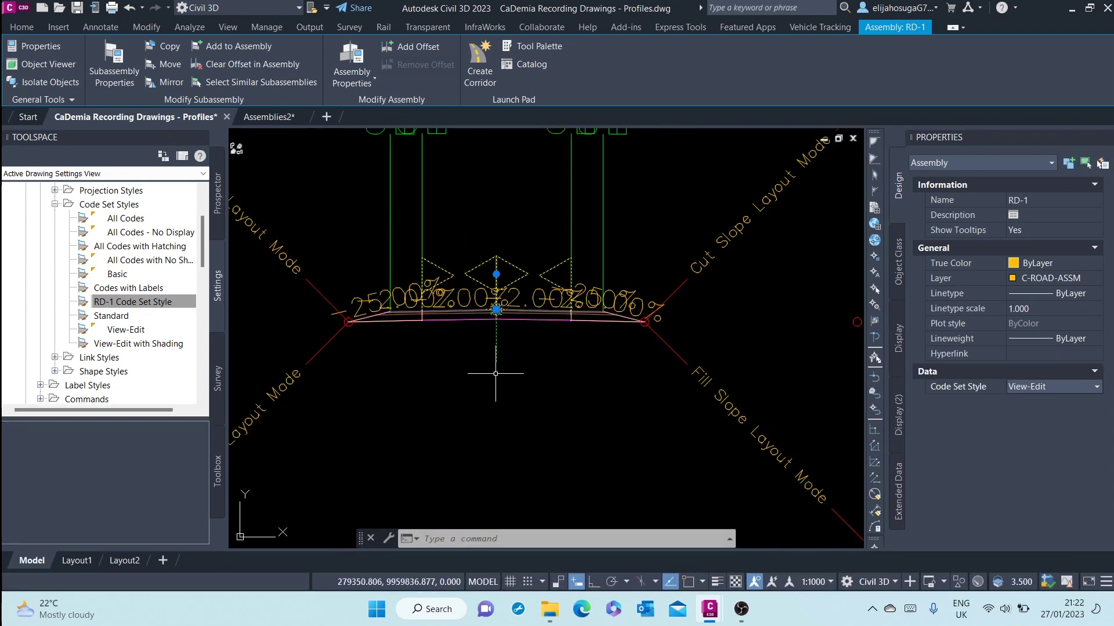
scroll(412, 305, up, 3)
scroll(411, 305, down, 2)
scroll(418, 309, down, 2)
scroll(434, 322, down, 2)
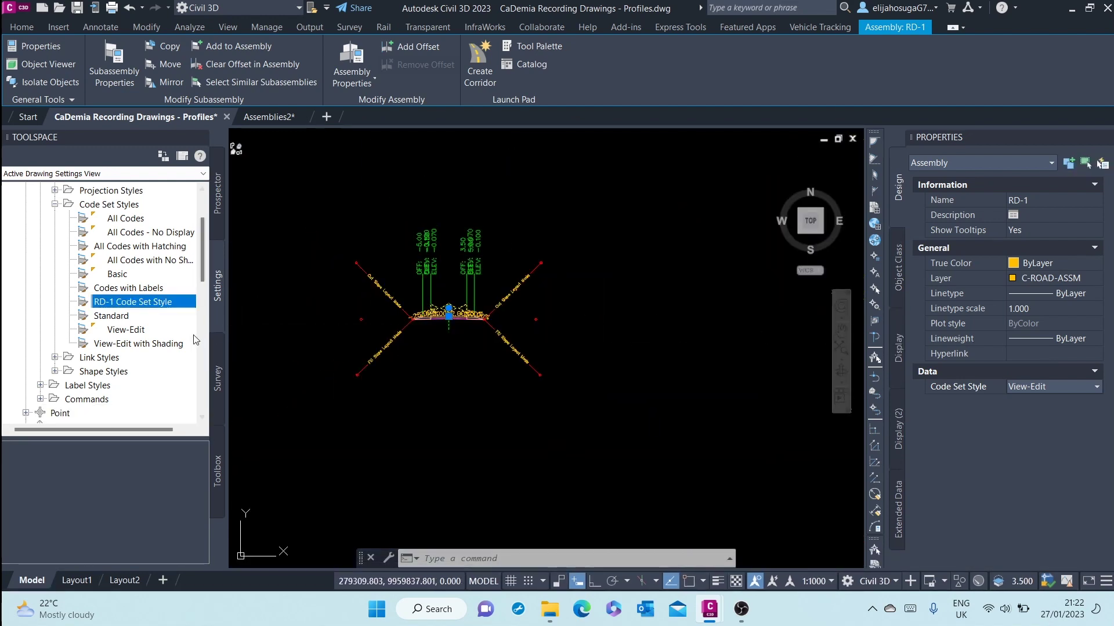
scroll(494, 331, up, 4)
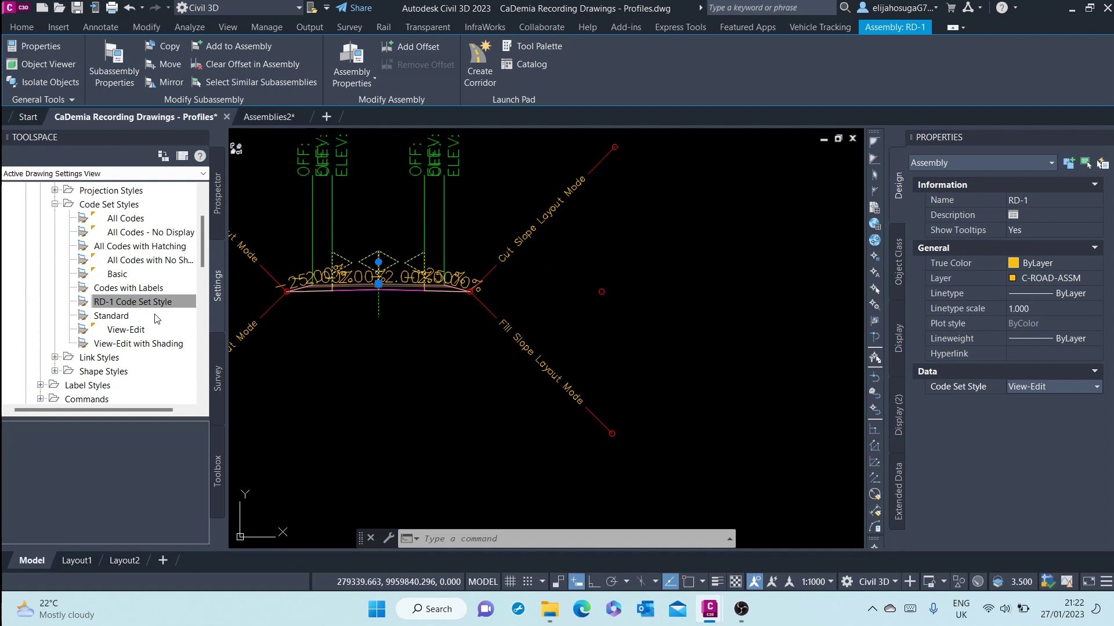
click(1048, 389)
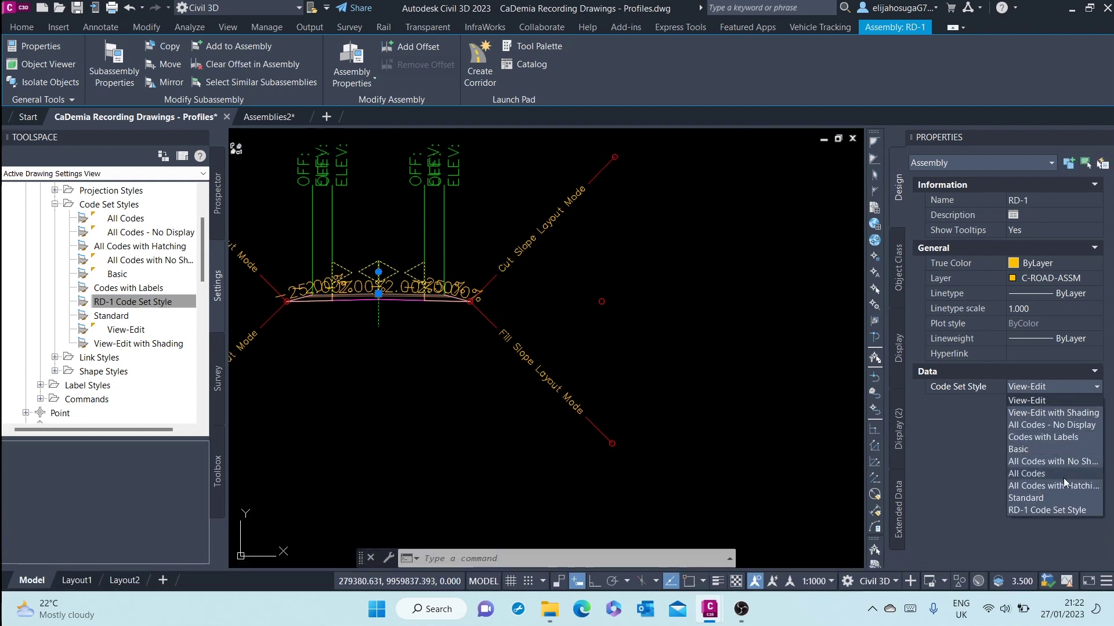
click(1057, 513)
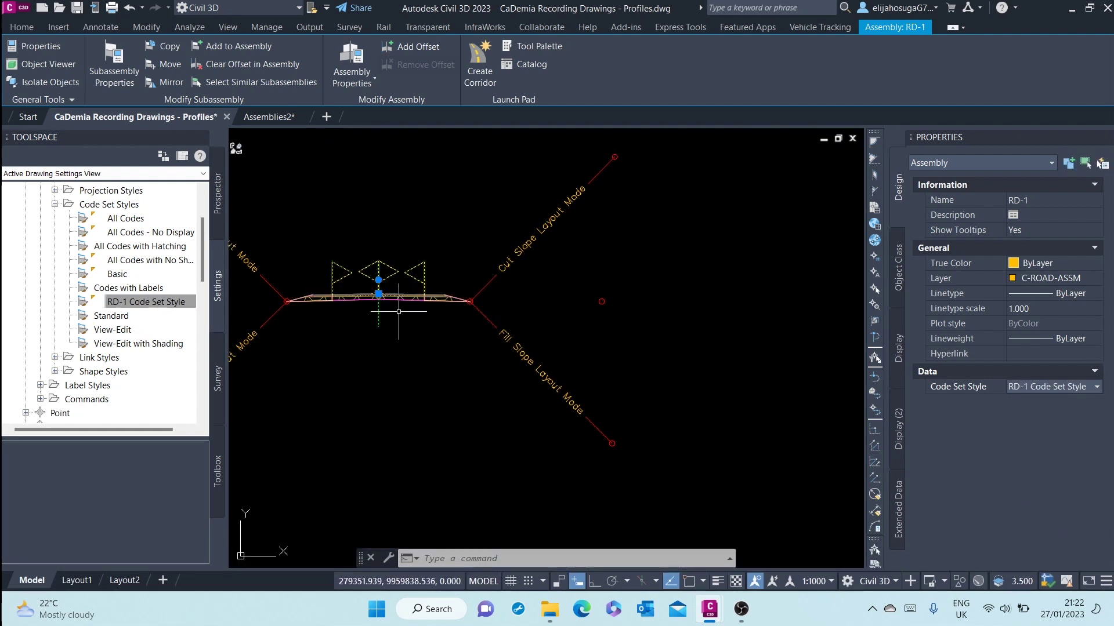
middle_drag(403, 320, 503, 326)
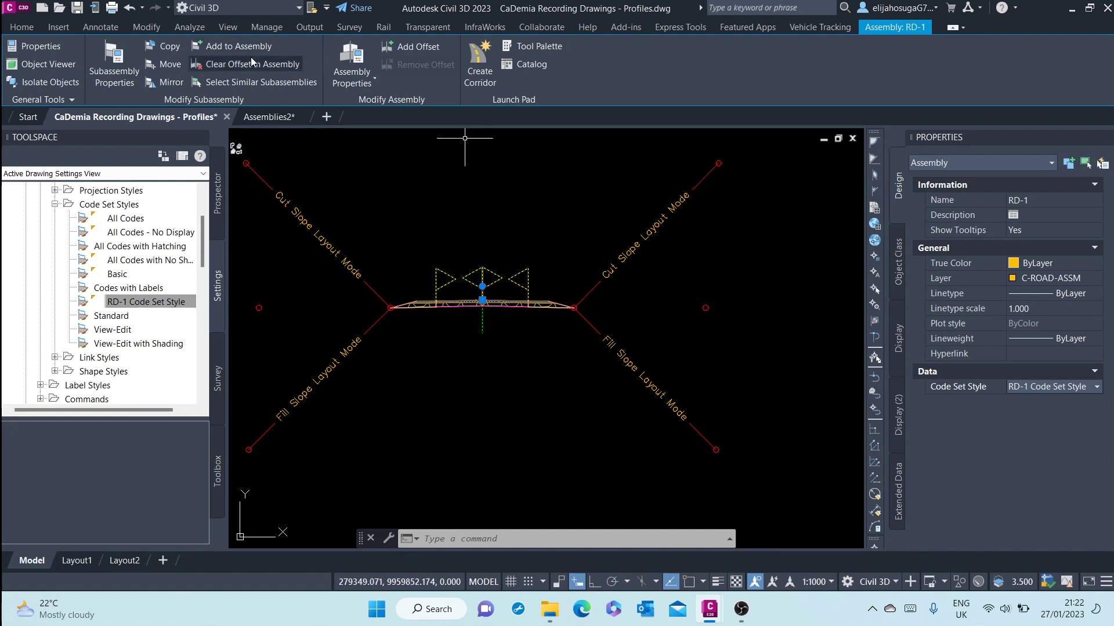
- Review RD-1's assembly codes, checking the unlabeled Top and Pave link codes
click(346, 66)
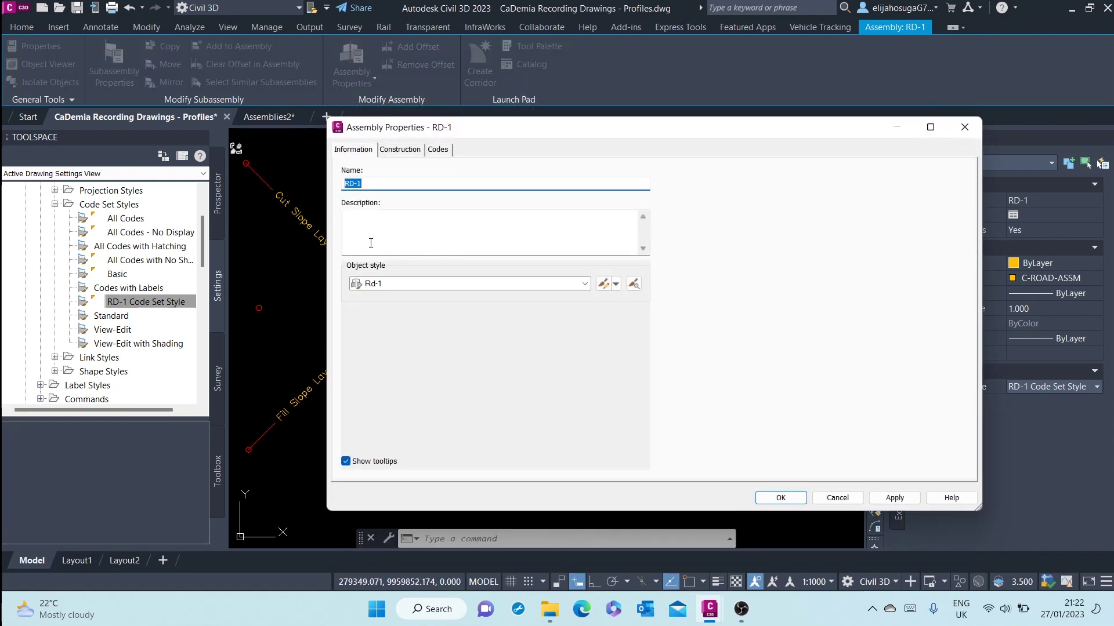
click(413, 149)
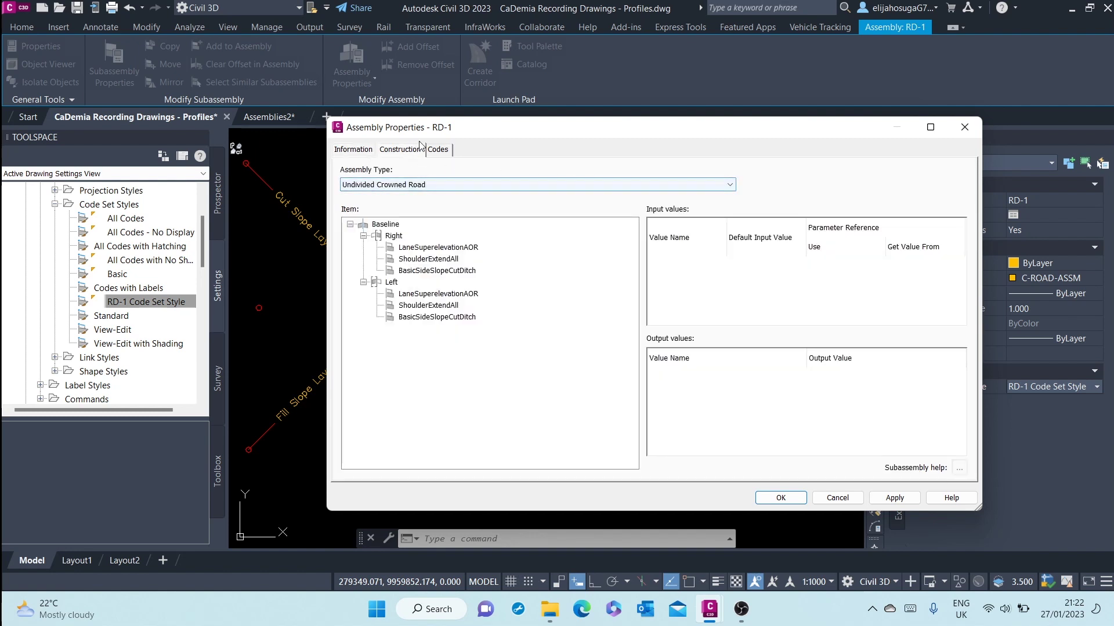
click(440, 150)
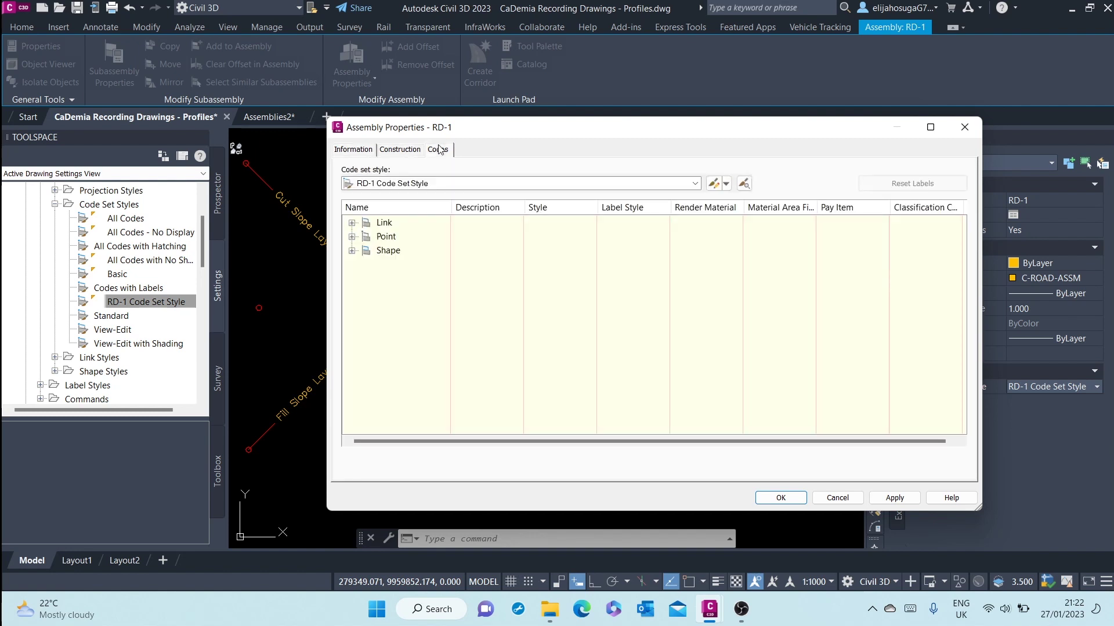
click(352, 236)
scroll(396, 244, down, 1)
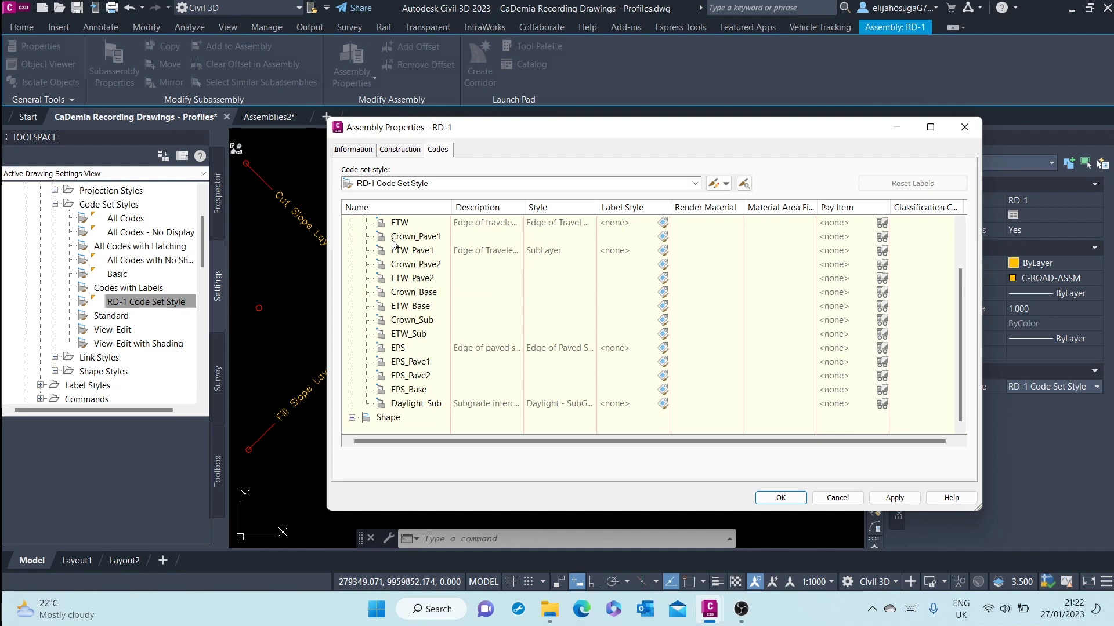
scroll(368, 248, up, 1)
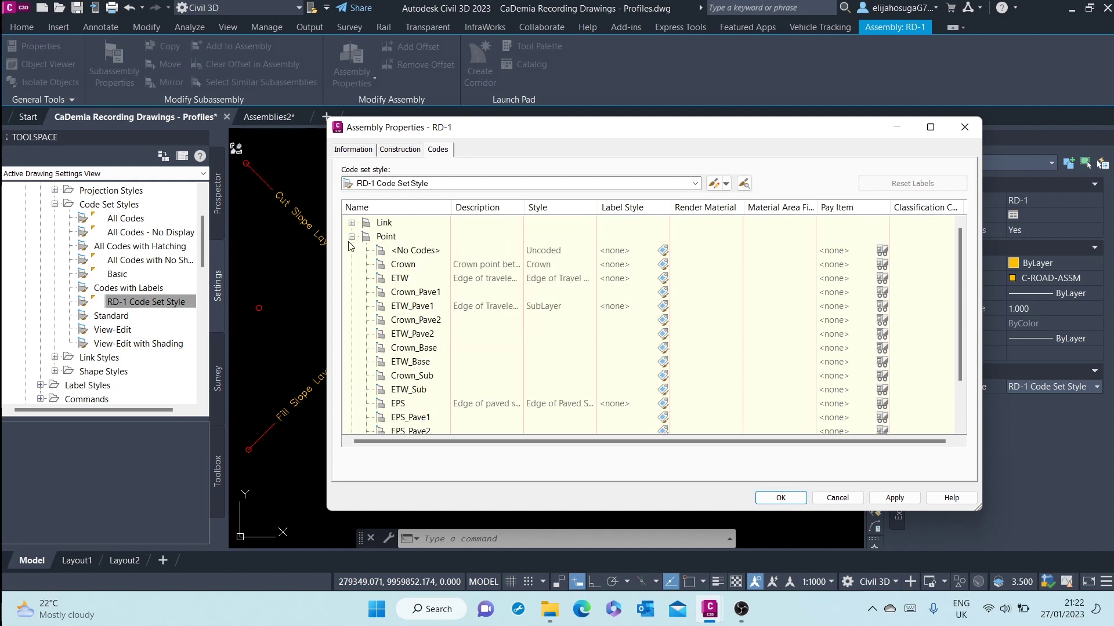
click(352, 237)
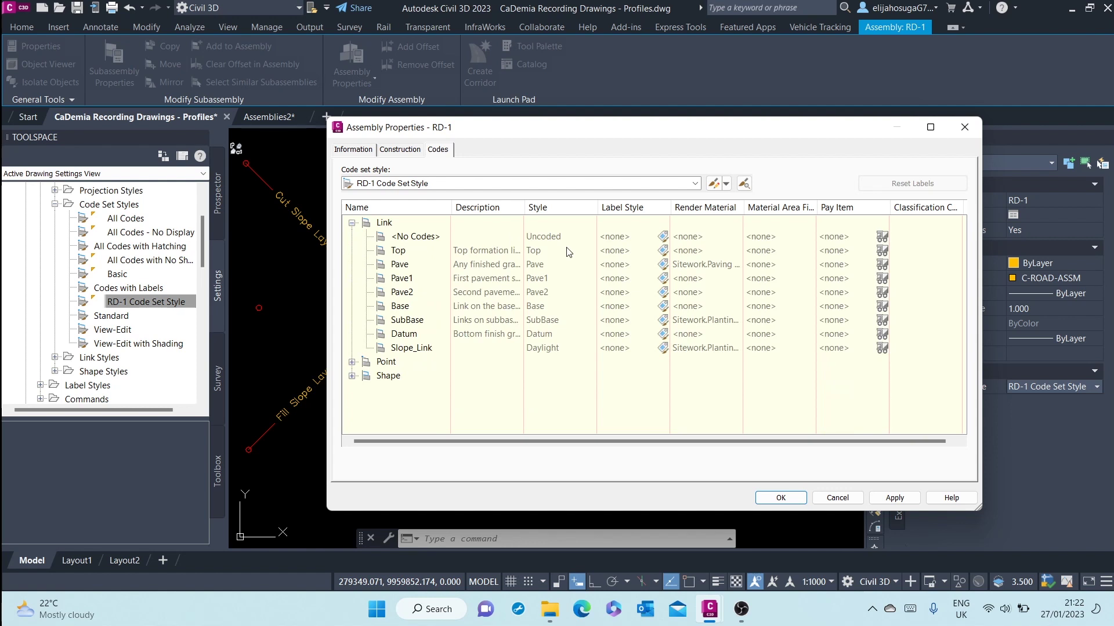
click(648, 252)
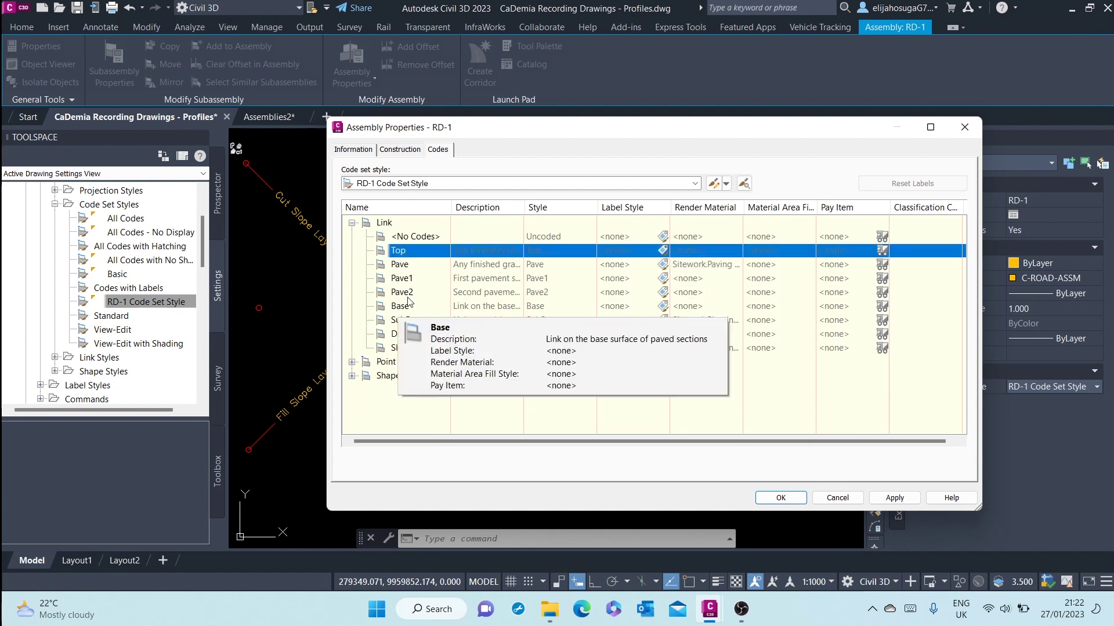
click(651, 279)
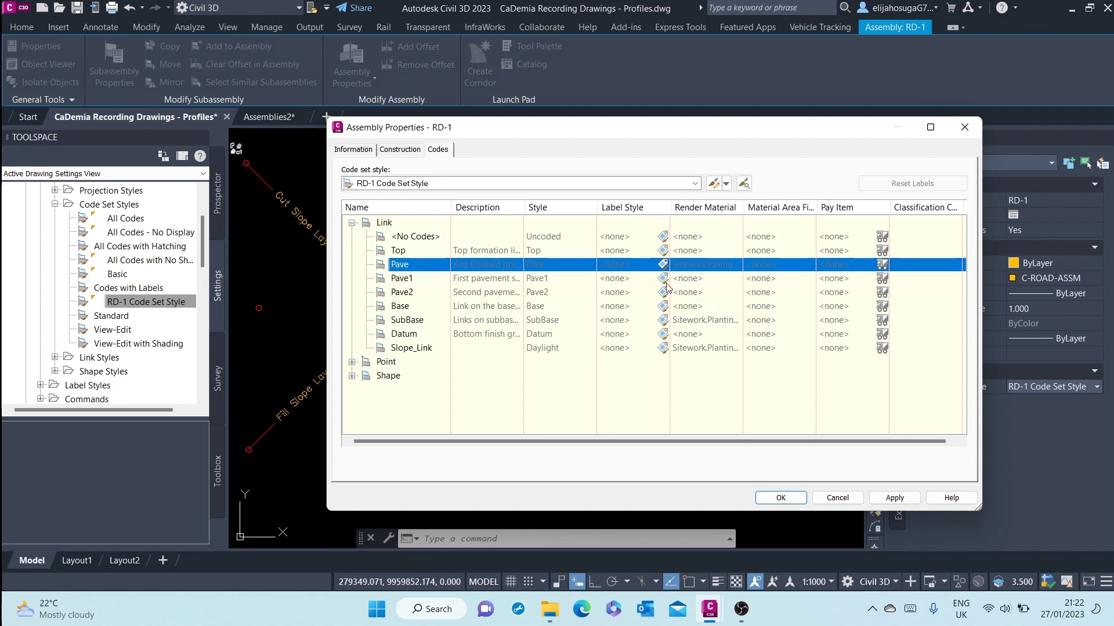
- Edit the RD-1 Code Set Style and expand its Link codes
click(715, 185)
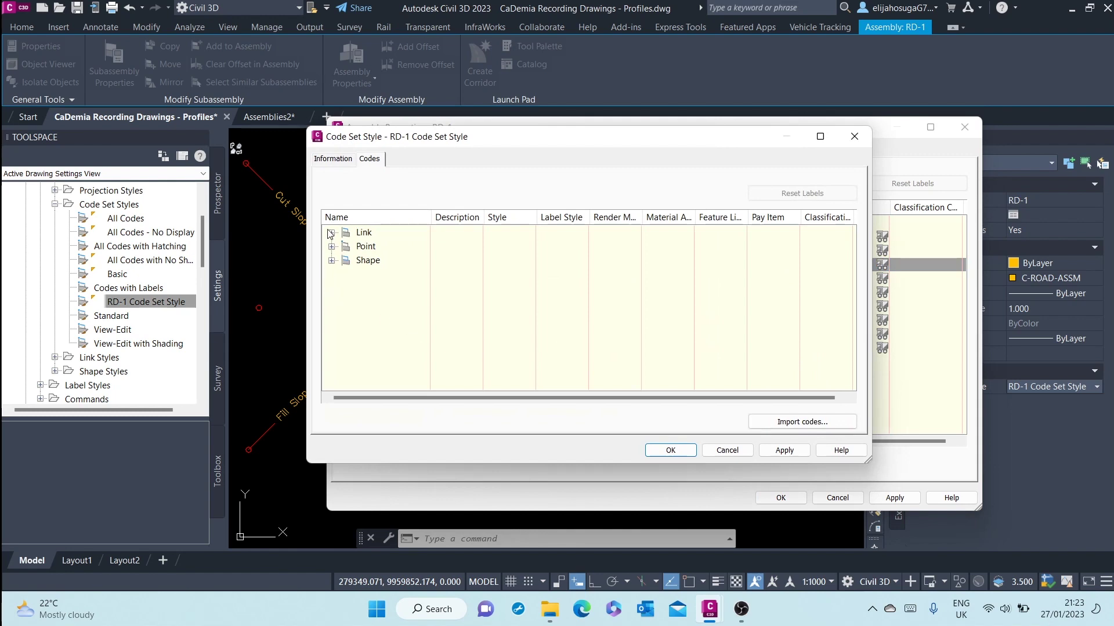
click(332, 233)
scroll(705, 275, down, 1)
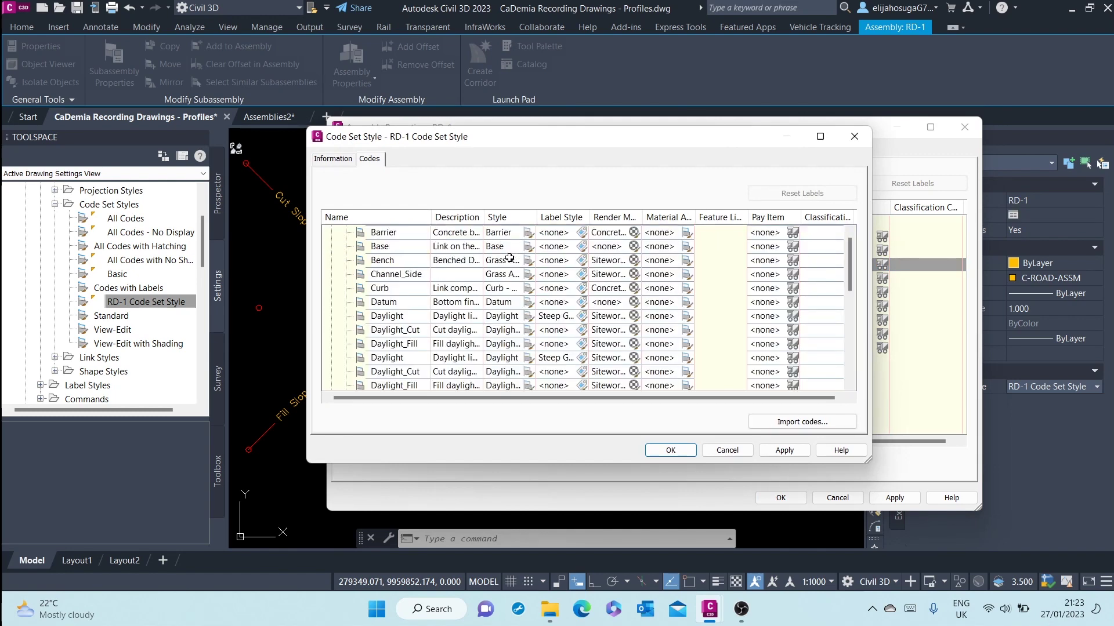
scroll(610, 270, down, 4)
scroll(510, 265, up, 5)
scroll(508, 265, down, 8)
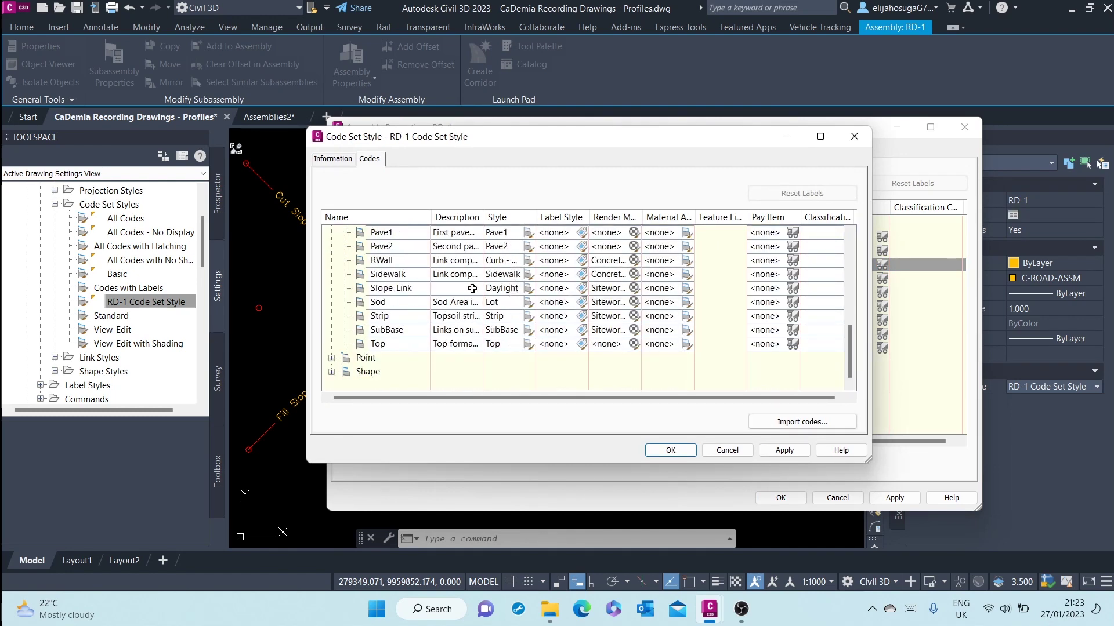
scroll(472, 288, up, 3)
scroll(488, 305, down, 1)
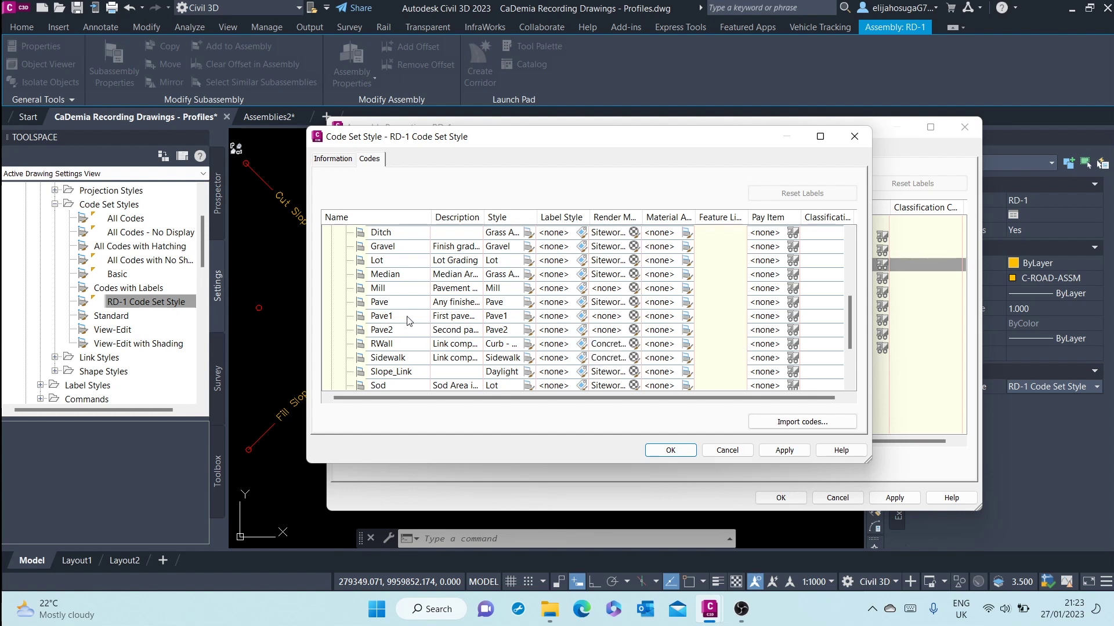
- Assign the Flat Grades label style to the Pave1 link code
click(582, 317)
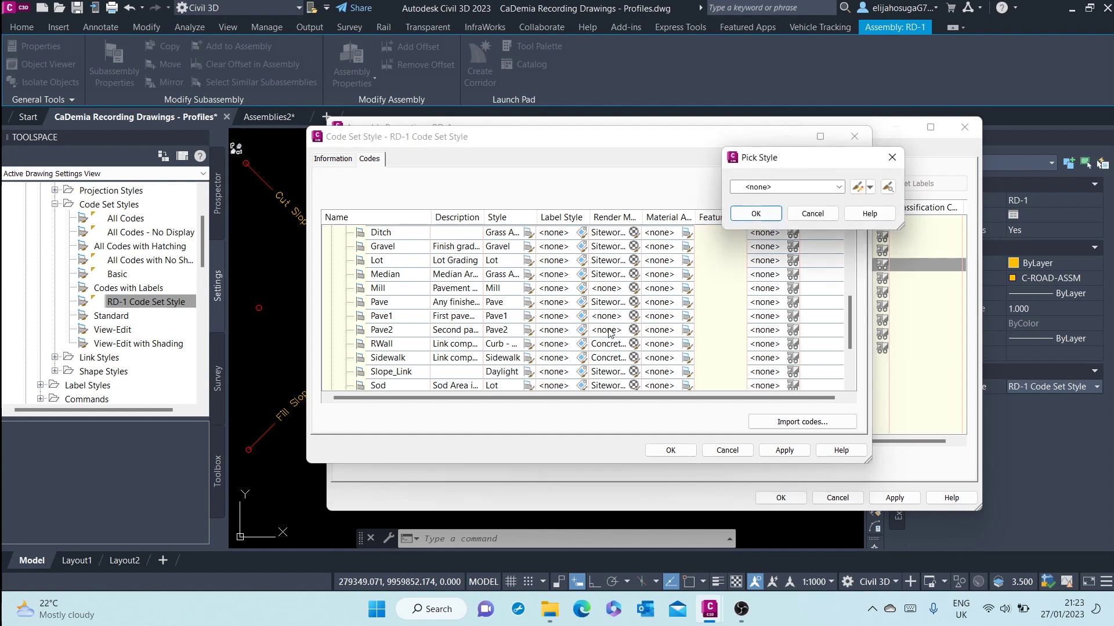
click(837, 186)
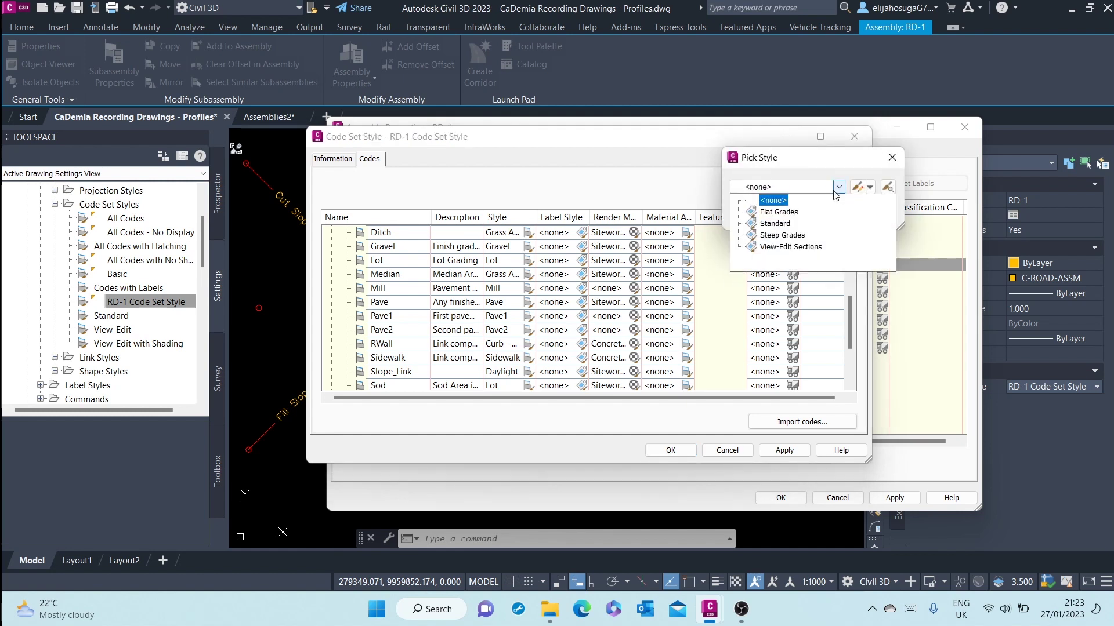
click(781, 213)
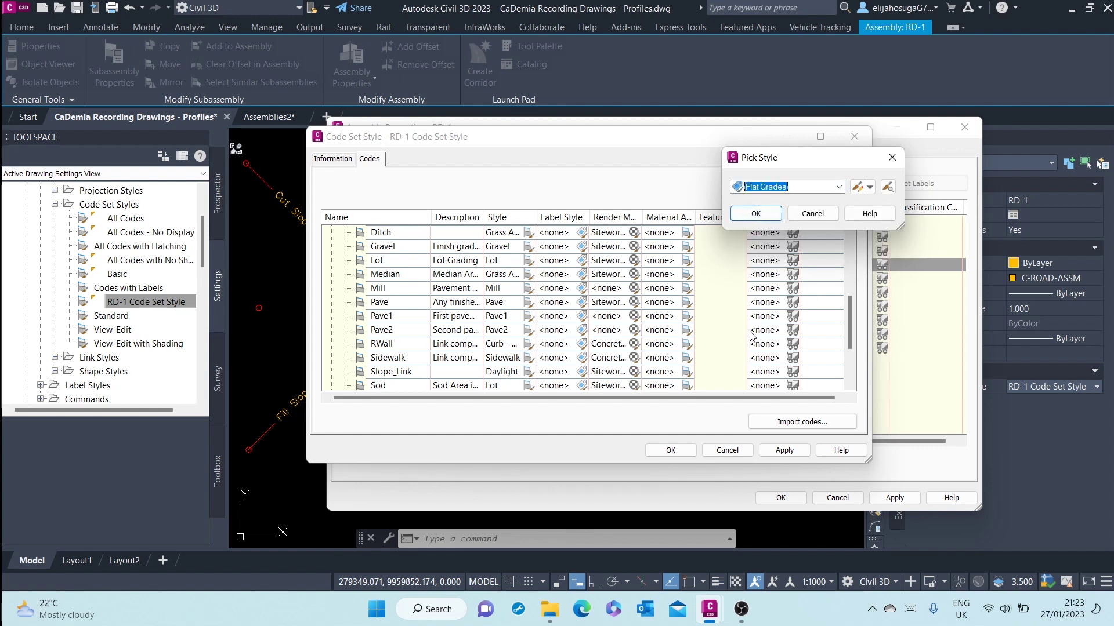
click(761, 213)
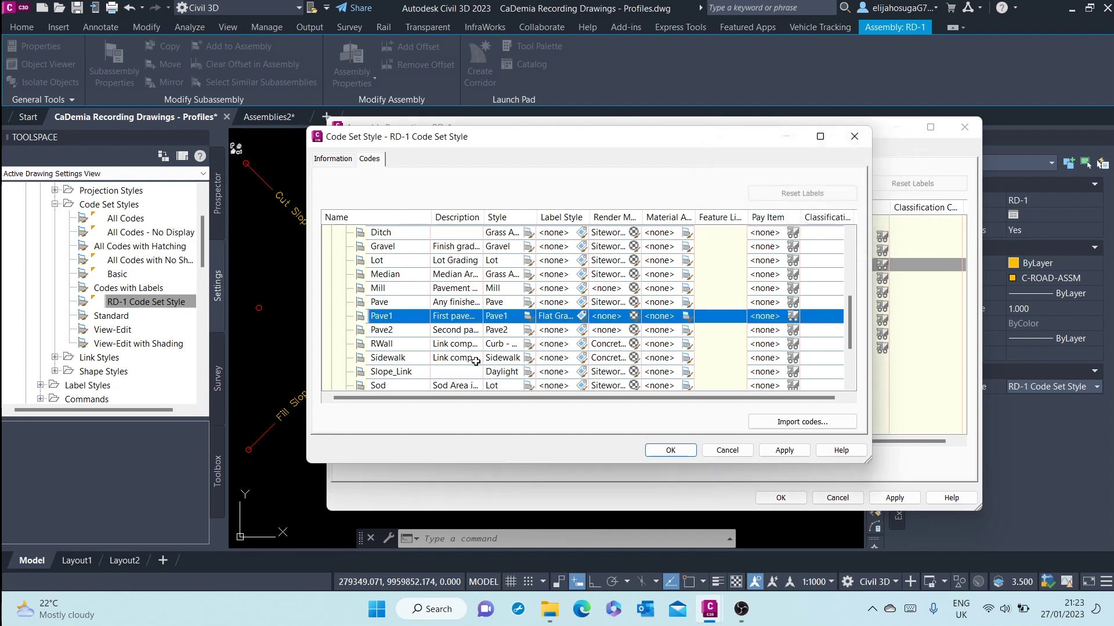
scroll(466, 335, down, 2)
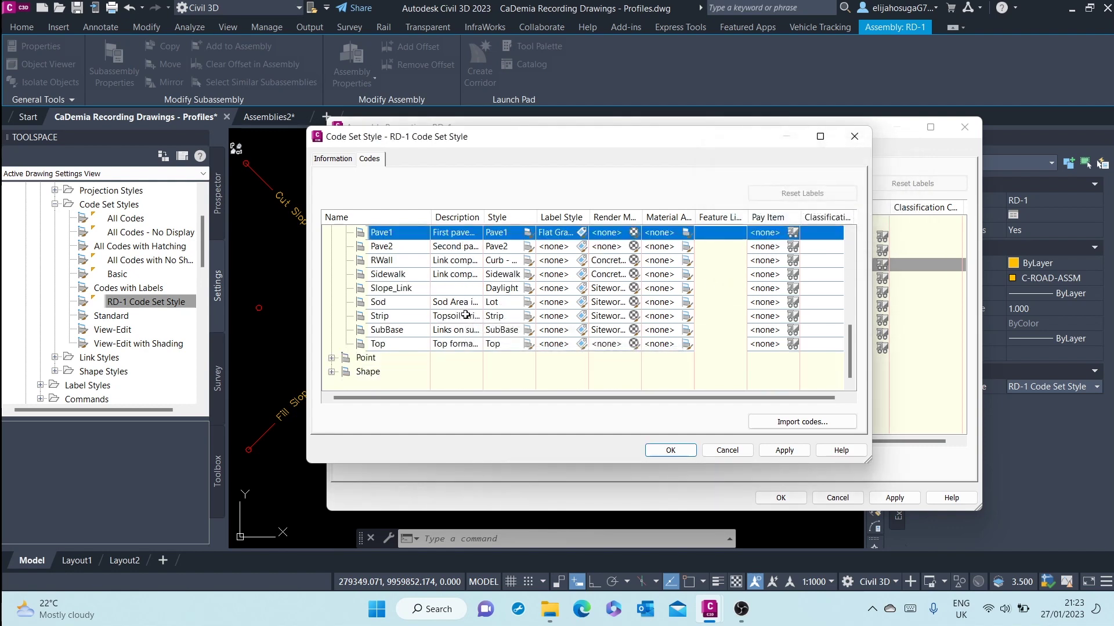
scroll(390, 335, up, 4)
scroll(389, 335, up, 2)
scroll(379, 306, down, 5)
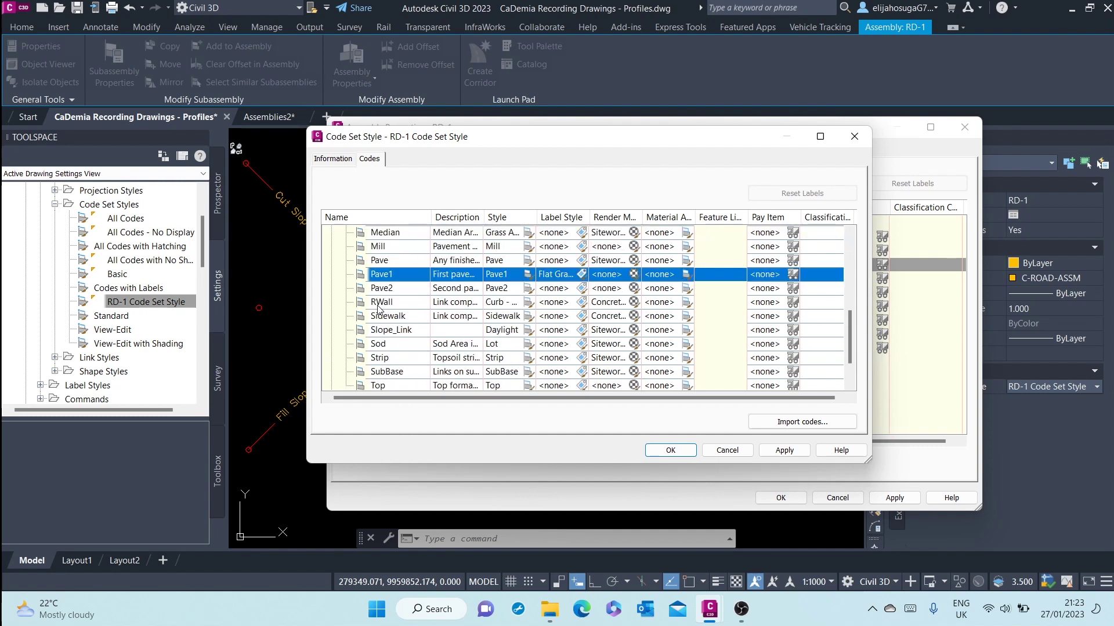
scroll(377, 307, down, 1)
scroll(364, 234, up, 4)
scroll(365, 234, up, 2)
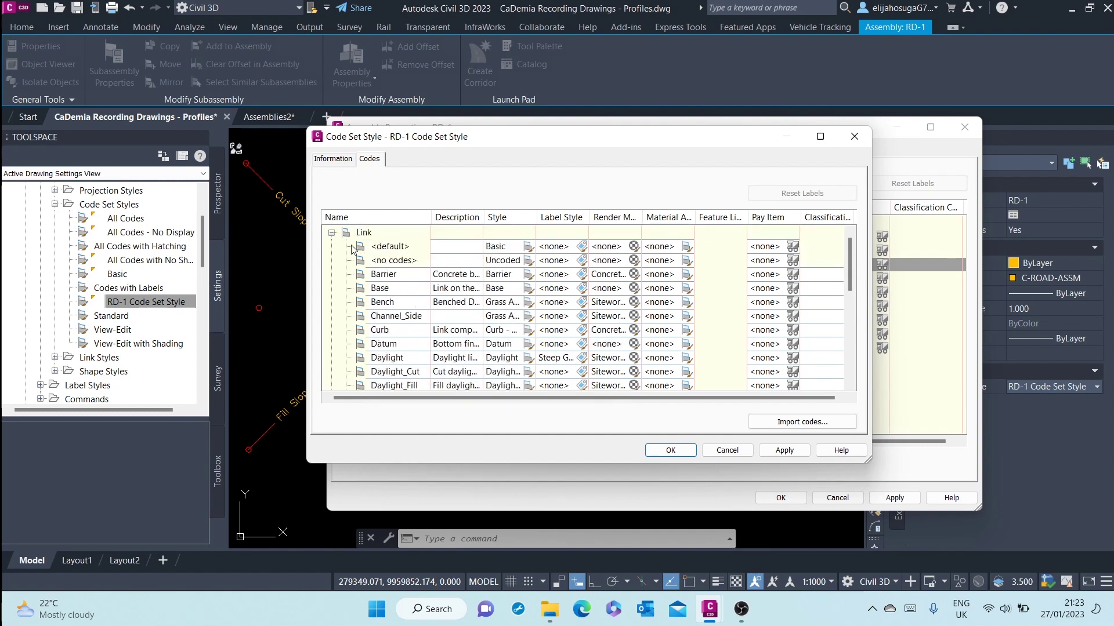
- Collapse the Link codes and expand the Point codes
click(332, 233)
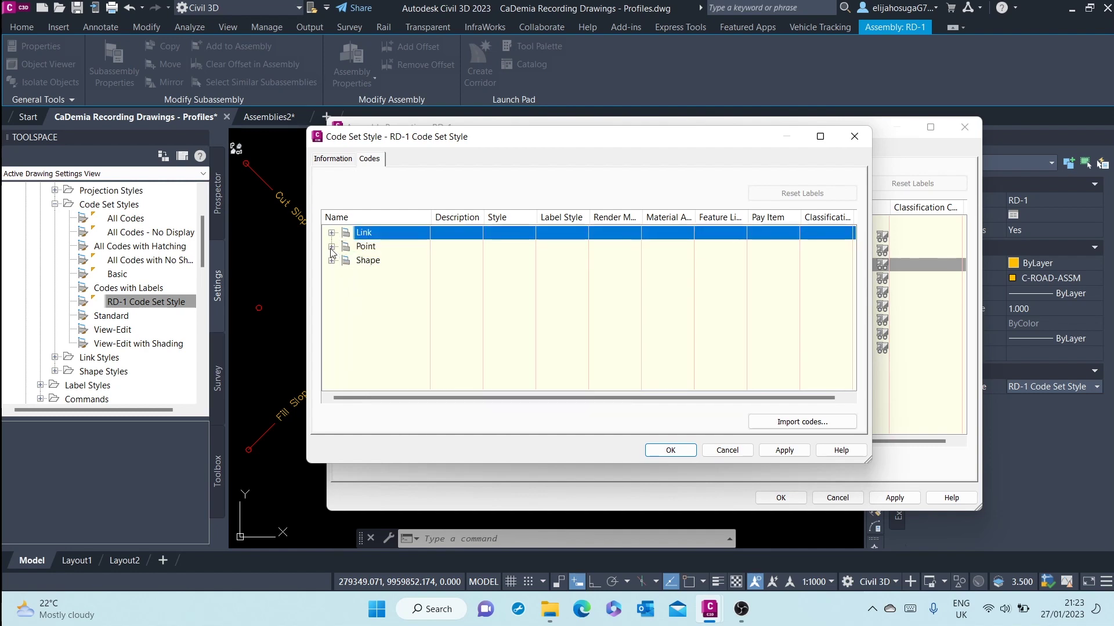
click(331, 247)
scroll(471, 263, down, 2)
scroll(471, 262, down, 3)
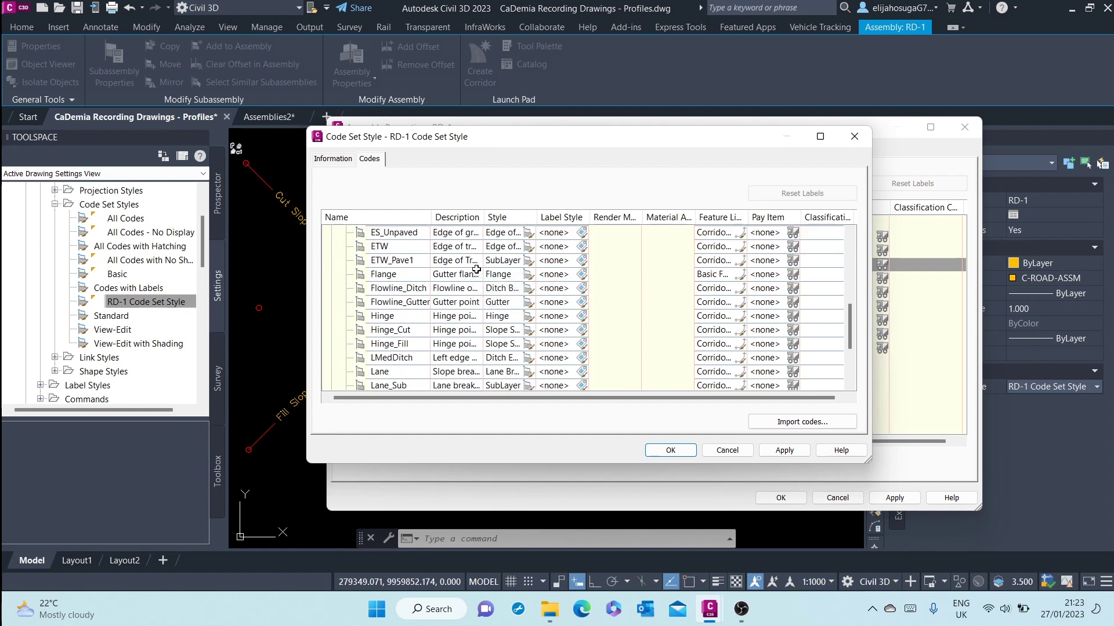
scroll(501, 278, down, 2)
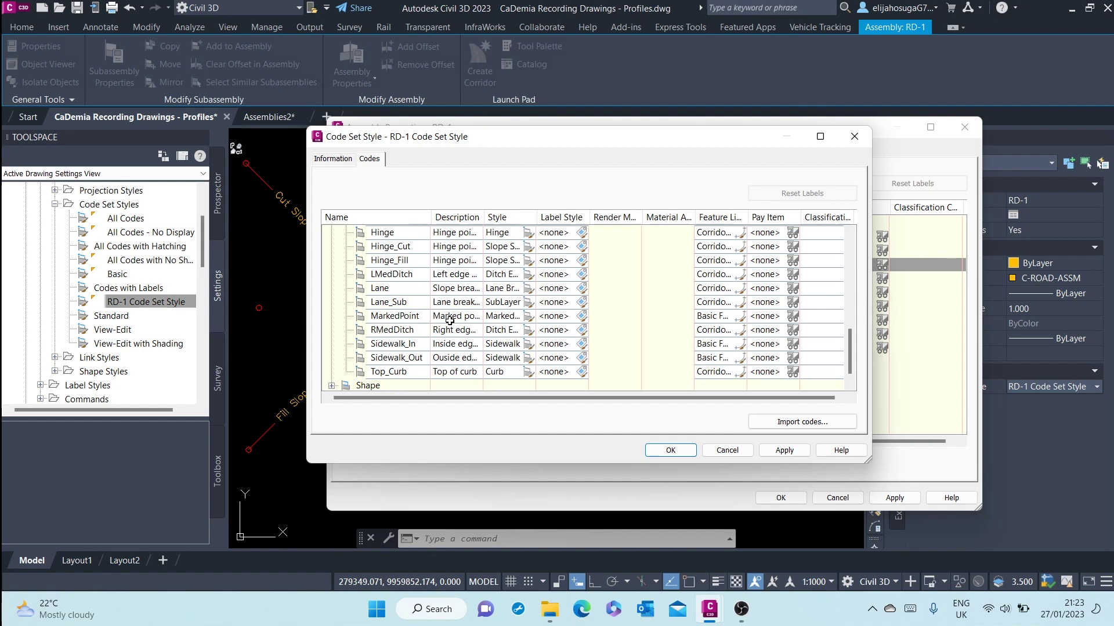
scroll(449, 320, up, 2)
scroll(416, 345, up, 1)
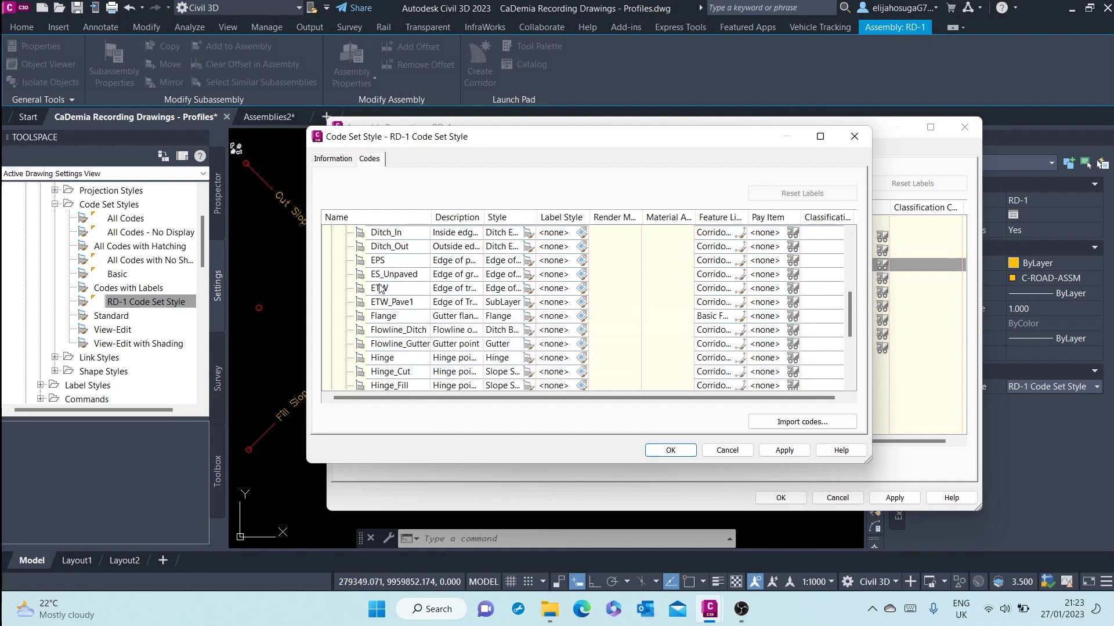
- Label the ETW point code with Offset Elevation and accept the Code Set Style changes
click(581, 288)
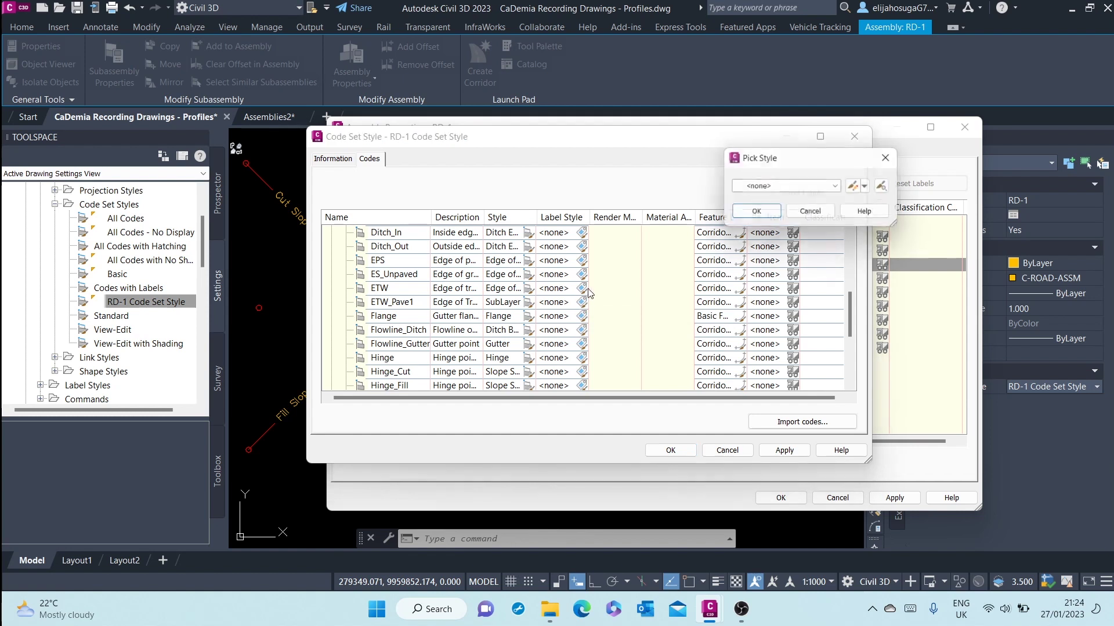
click(841, 188)
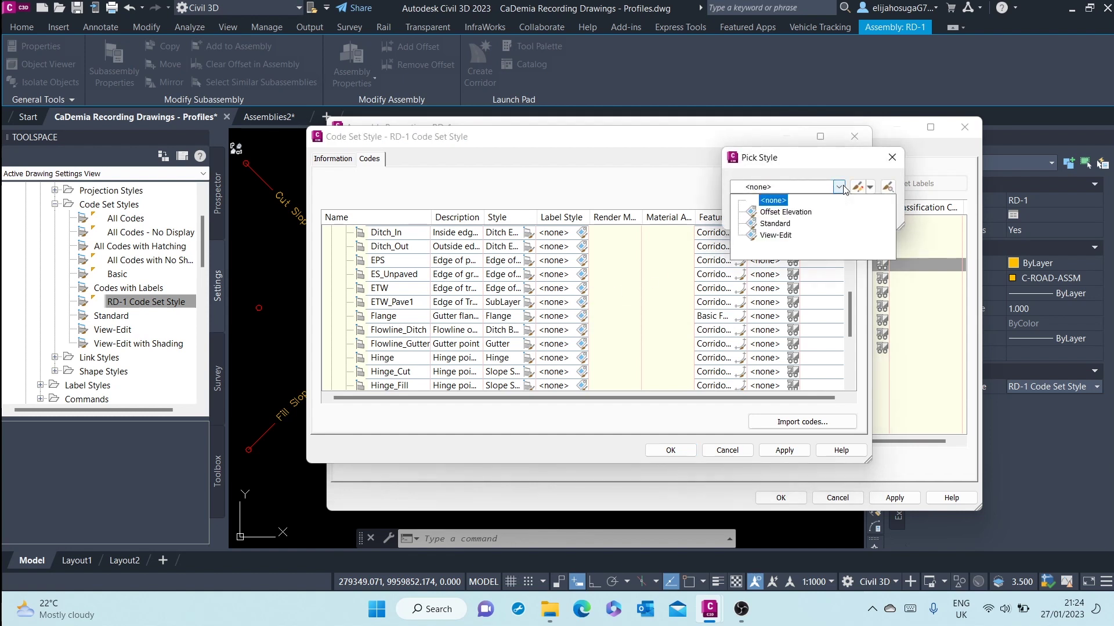
click(784, 213)
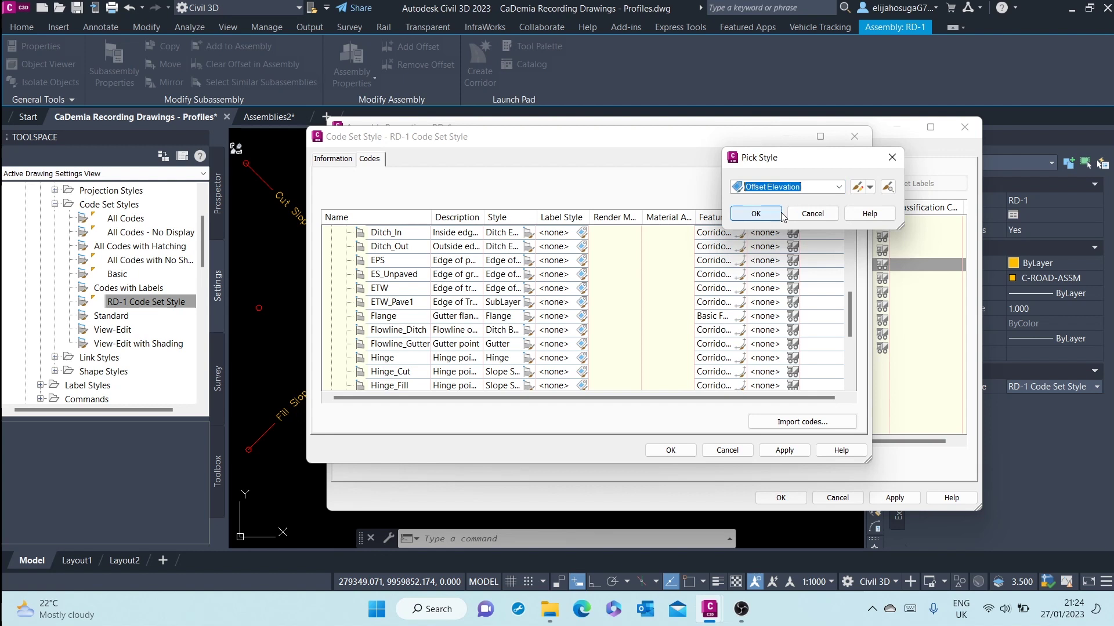
click(757, 214)
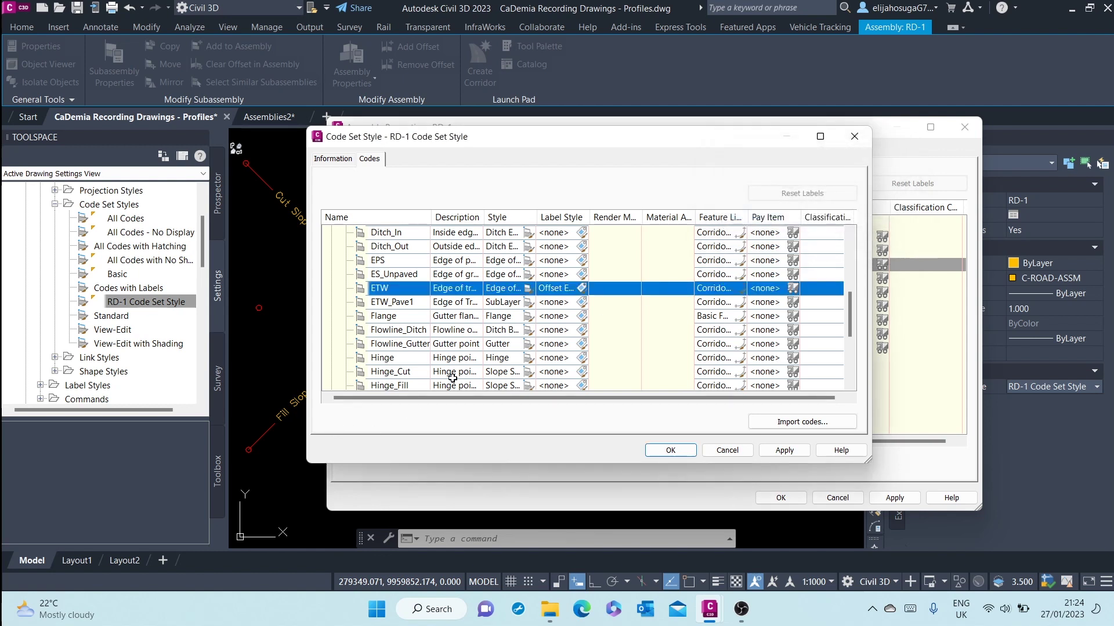
click(784, 450)
- Accept the code set and assembly property changes so RD-1 shows its labels
click(670, 450)
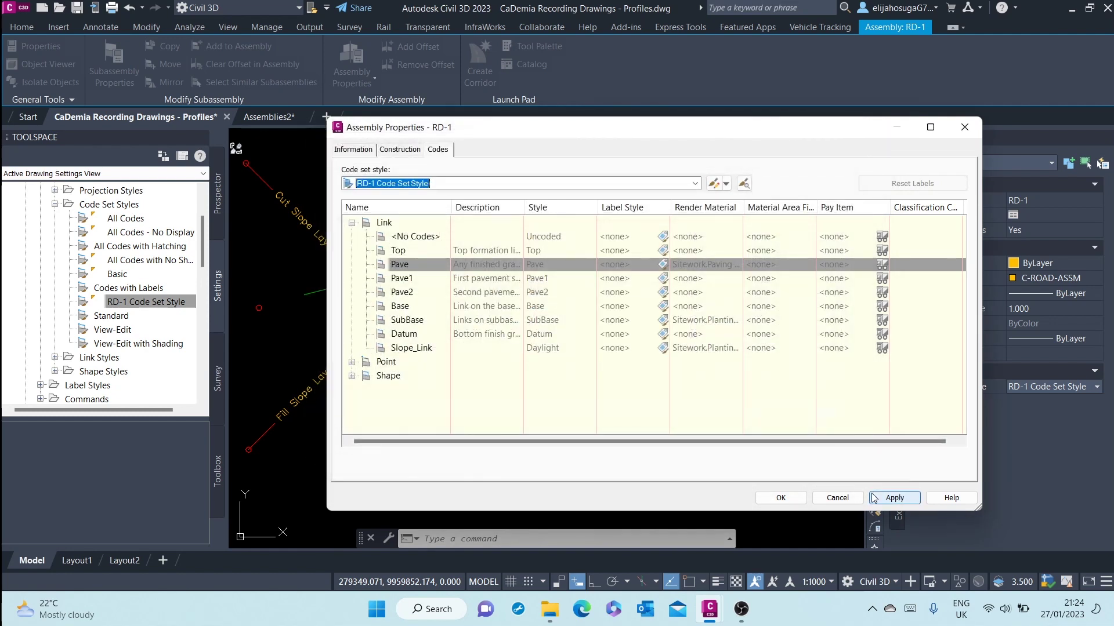
click(783, 497)
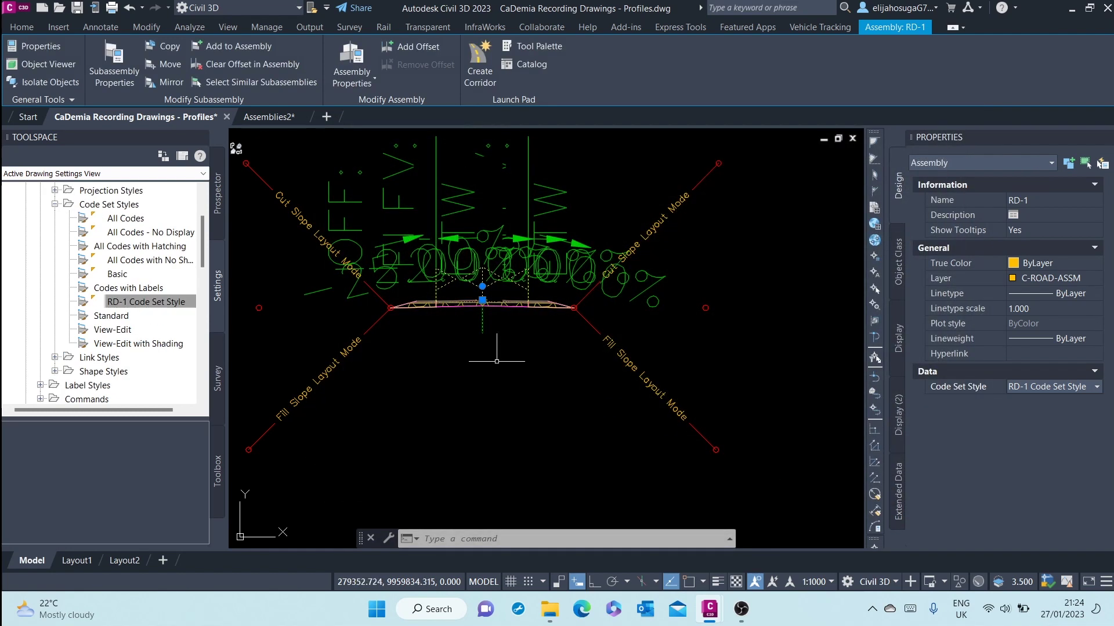
scroll(478, 261, down, 2)
scroll(465, 347, down, 2)
scroll(466, 343, up, 1)
scroll(470, 341, up, 1)
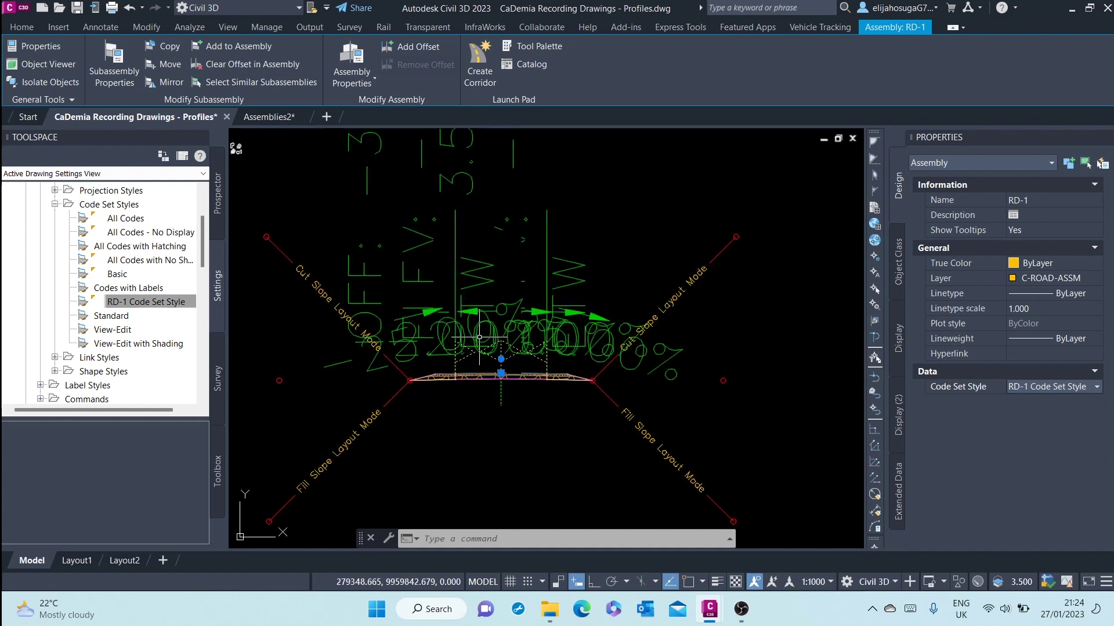
scroll(474, 339, up, 1)
scroll(480, 338, up, 5)
scroll(480, 338, down, 3)
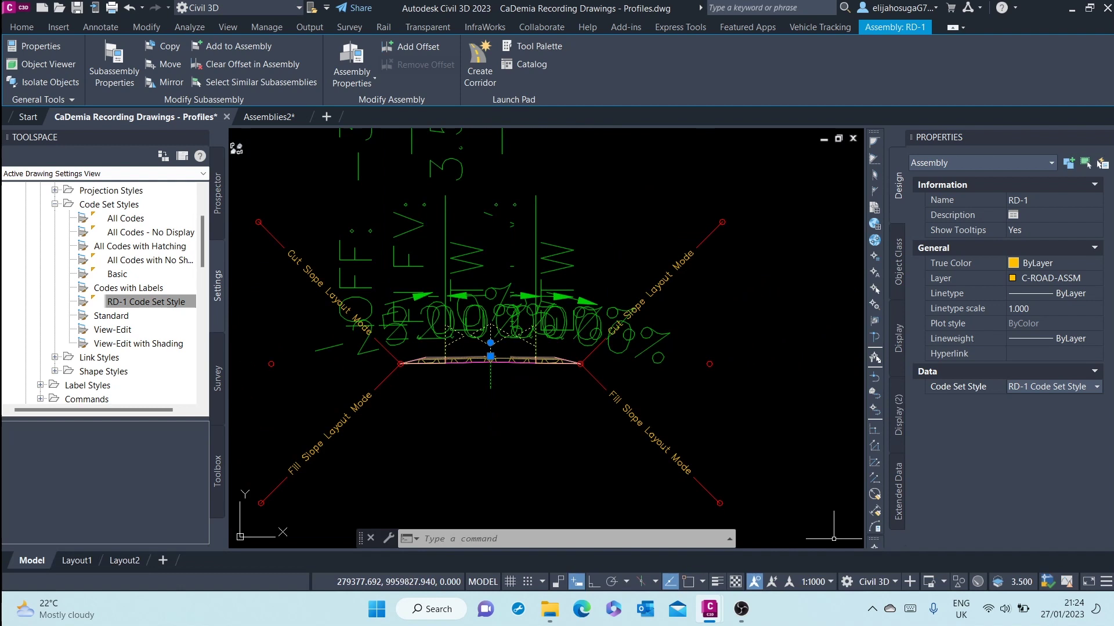
click(820, 583)
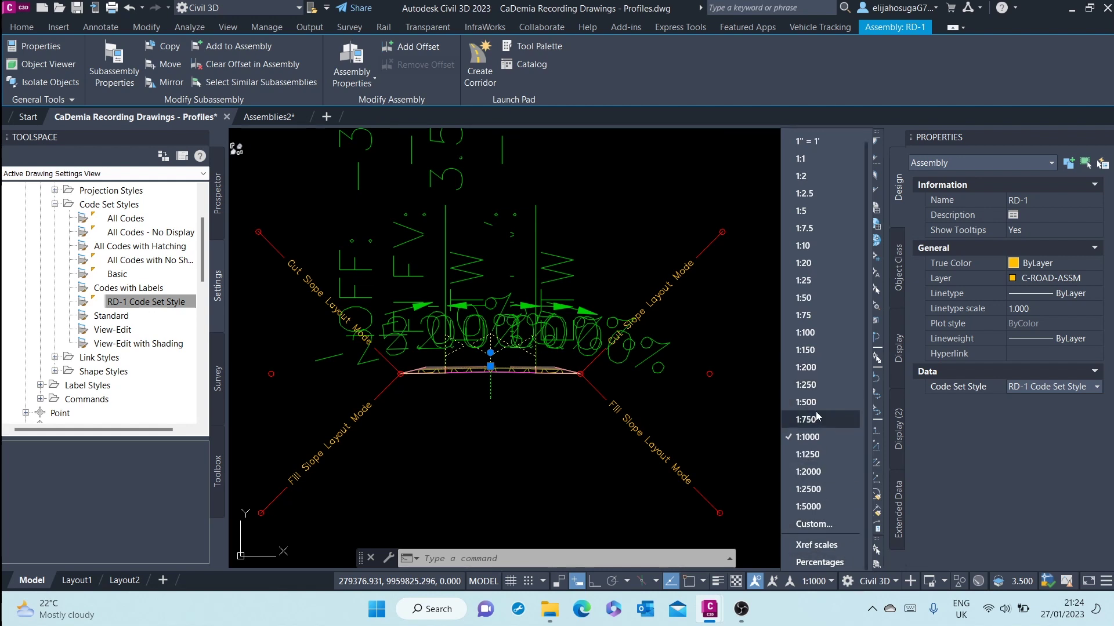
- Try 1:200, then settle on 1:100 annotation scale and pan to inspect labels
click(807, 368)
key(Escape)
scroll(484, 348, up, 3)
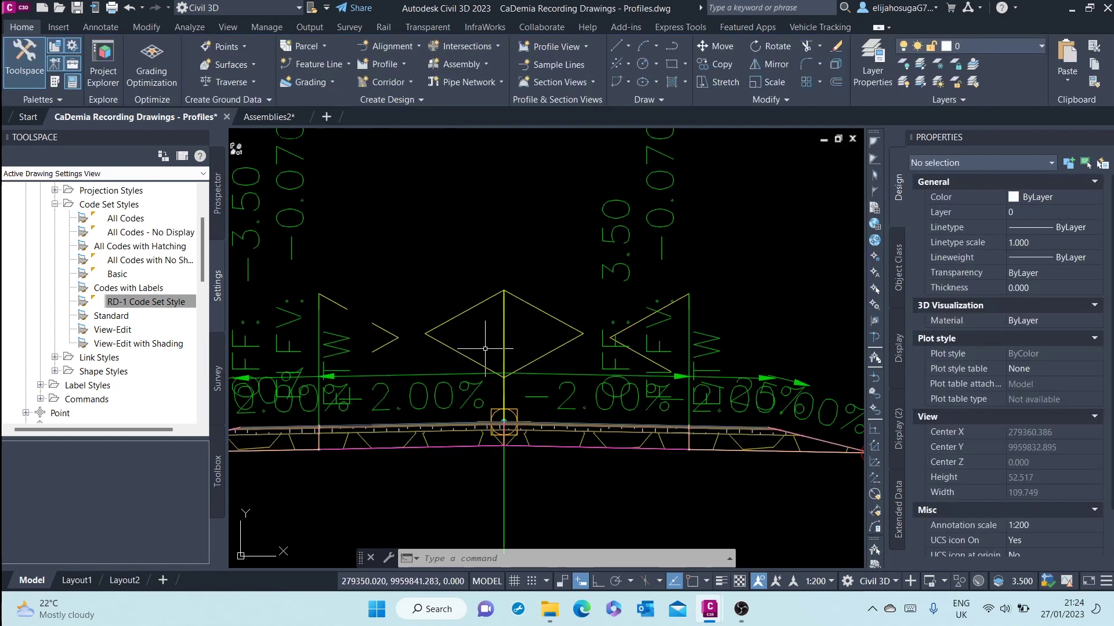
scroll(484, 348, up, 2)
scroll(474, 348, down, 5)
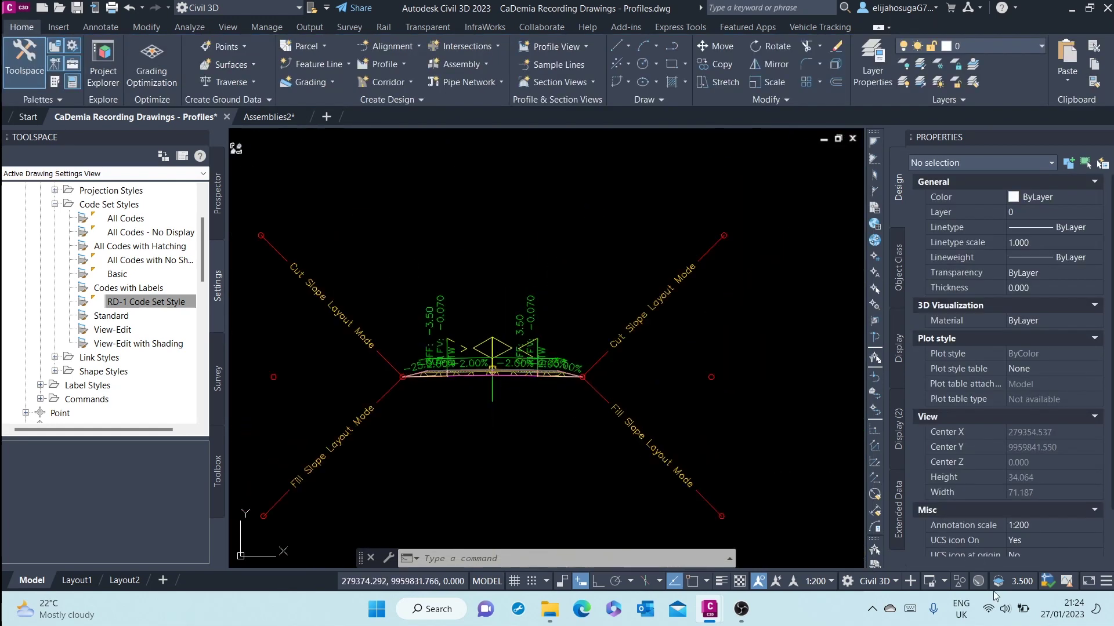
click(831, 582)
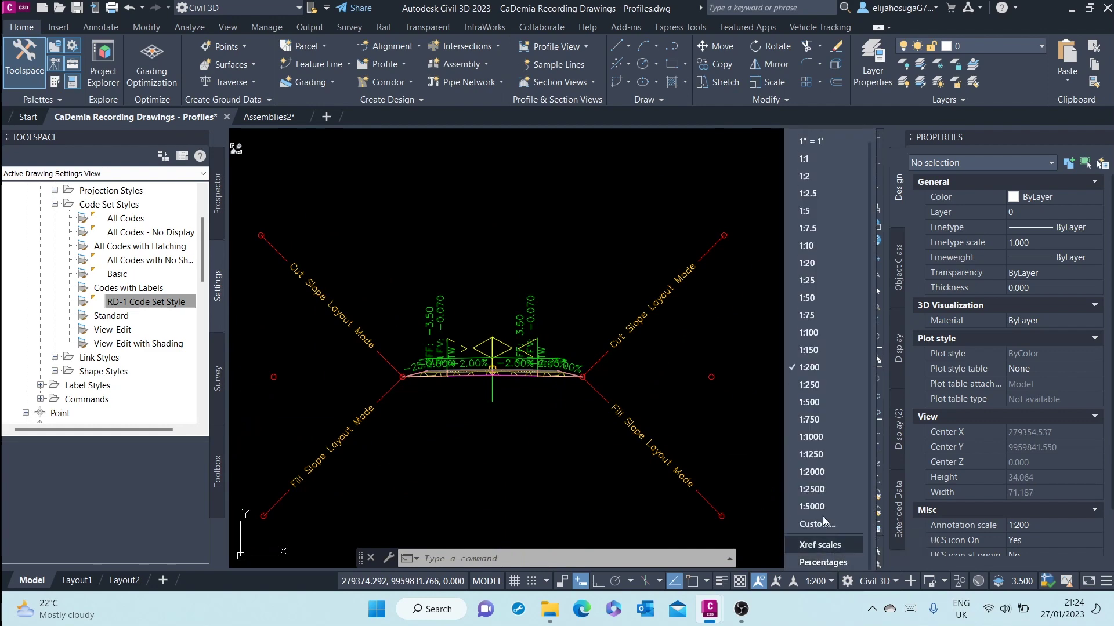
click(816, 334)
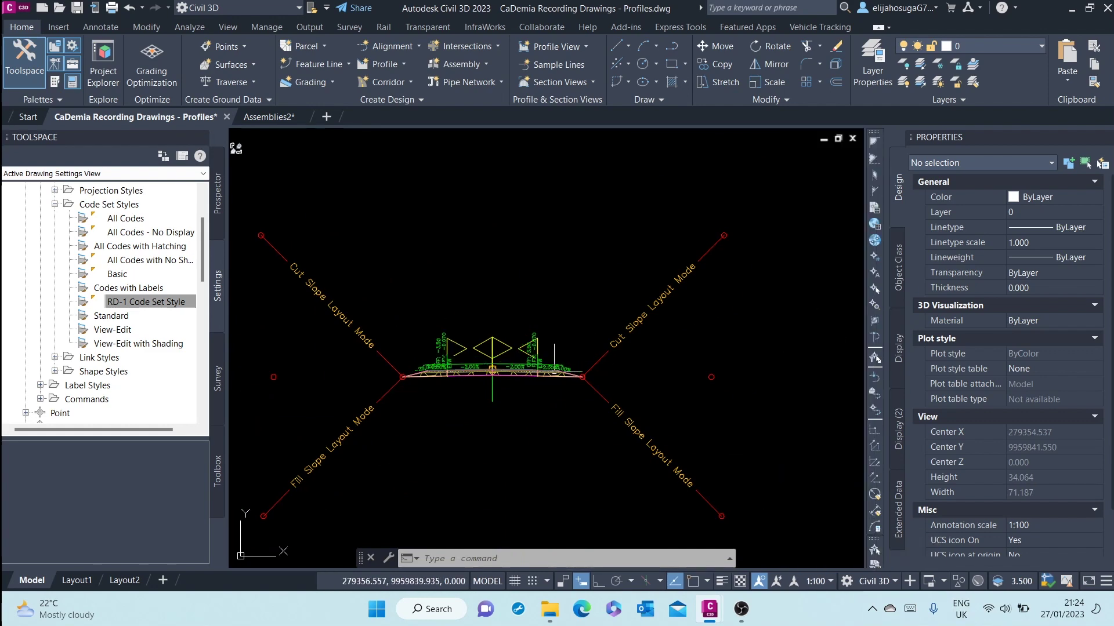
scroll(473, 388, up, 5)
scroll(487, 322, up, 2)
scroll(531, 300, down, 5)
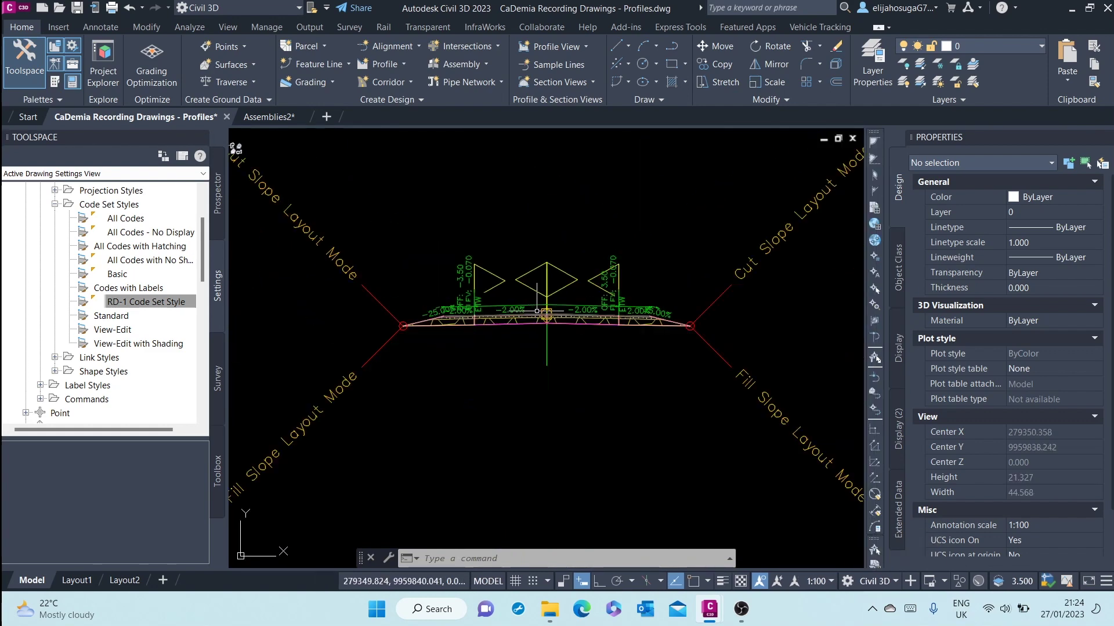
scroll(549, 296, up, 3)
scroll(592, 300, up, 2)
scroll(607, 298, down, 2)
scroll(606, 298, down, 2)
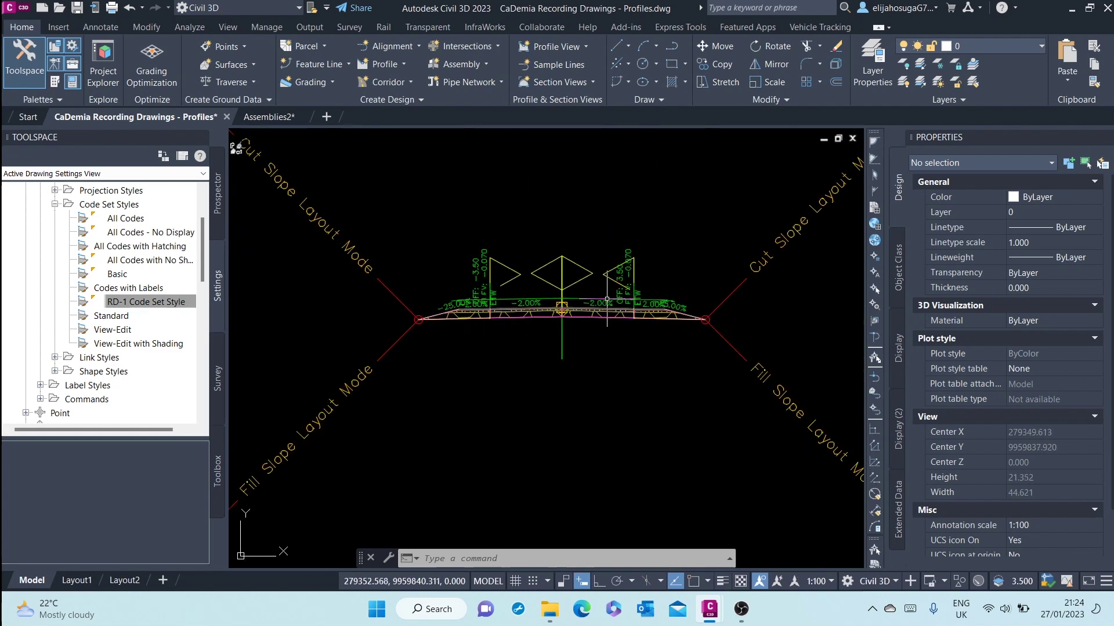
scroll(451, 303, up, 4)
scroll(452, 303, down, 1)
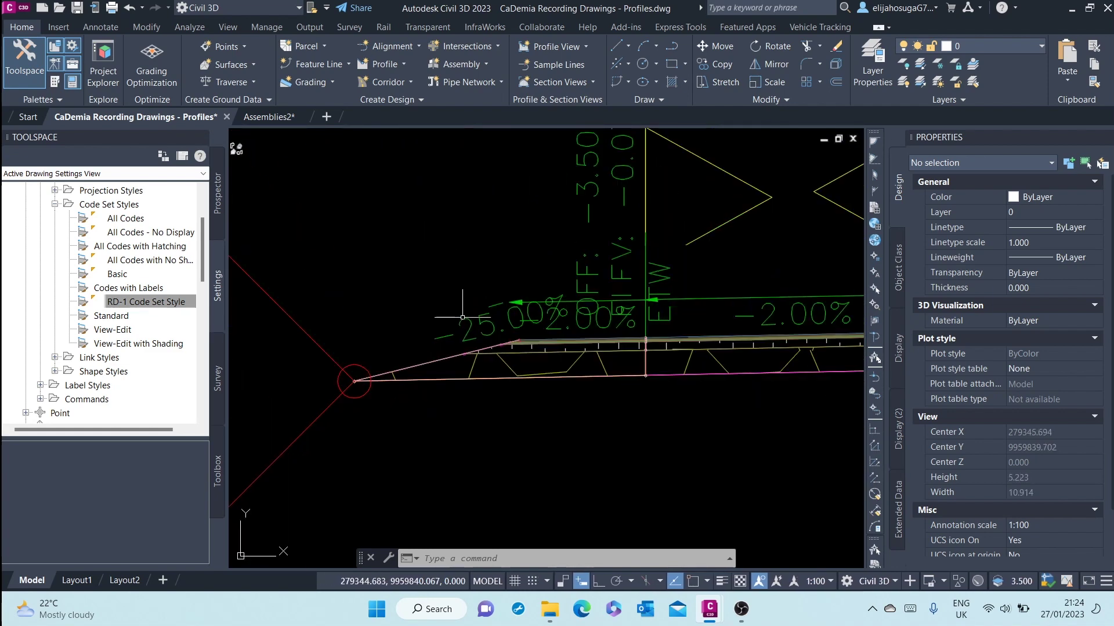
scroll(626, 336, up, 3)
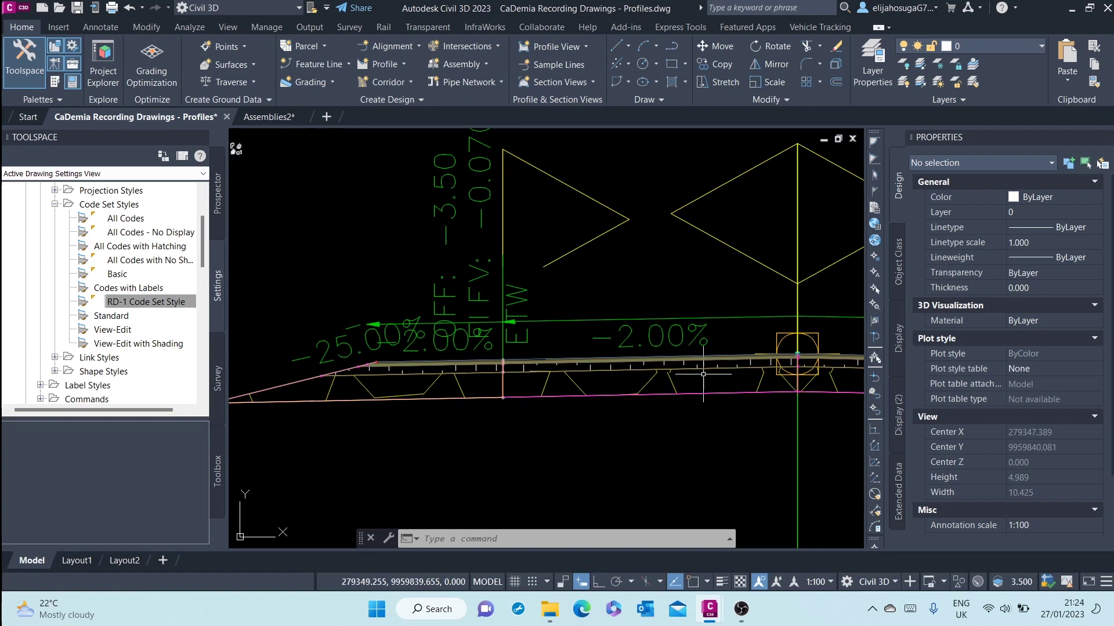
scroll(761, 361, down, 2)
middle_drag(761, 362, 614, 361)
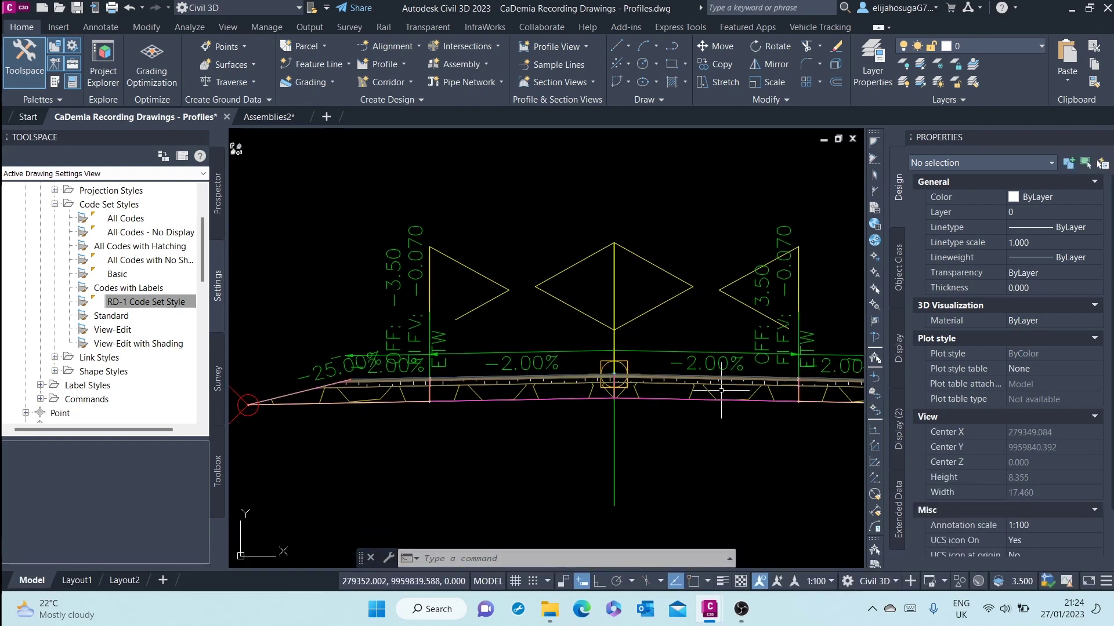
scroll(690, 354, down, 4)
scroll(690, 354, up, 3)
scroll(696, 350, up, 3)
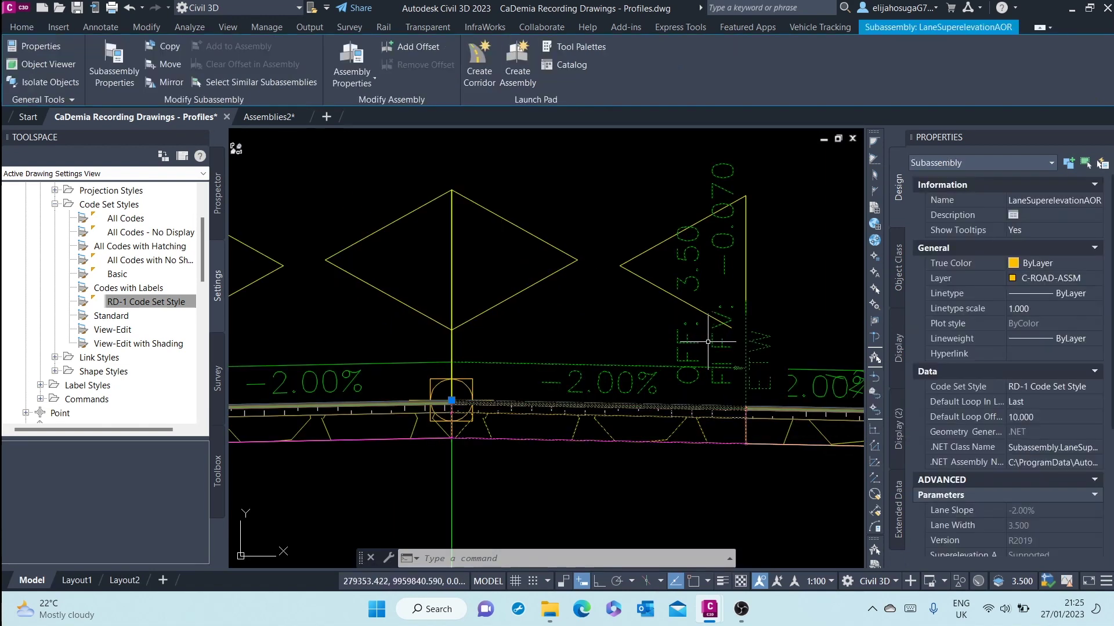
scroll(695, 345, down, 5)
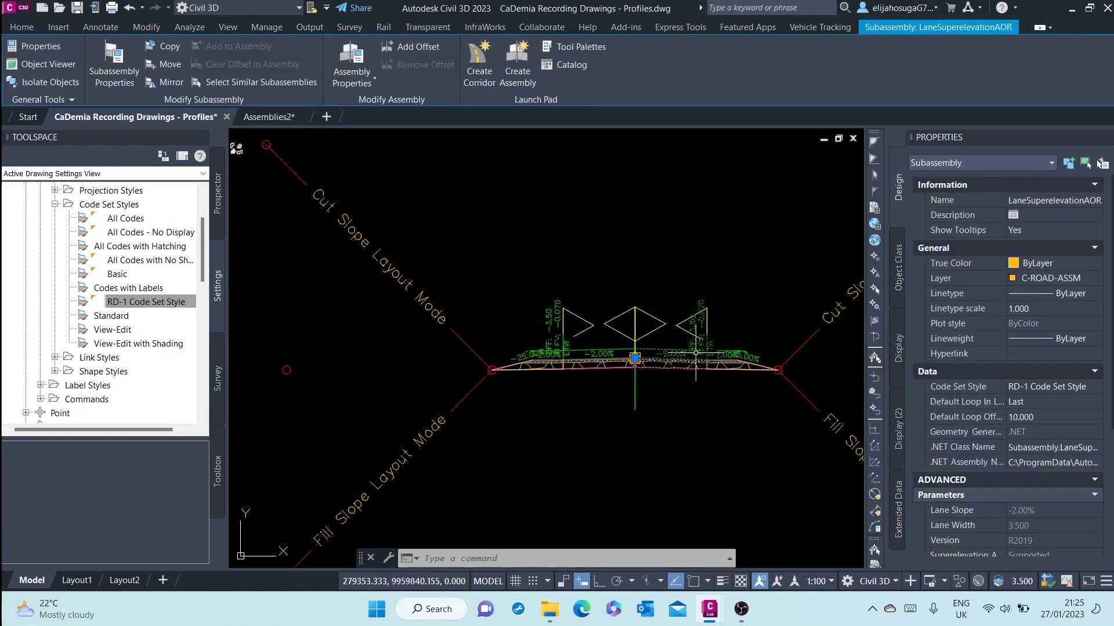
key(Escape)
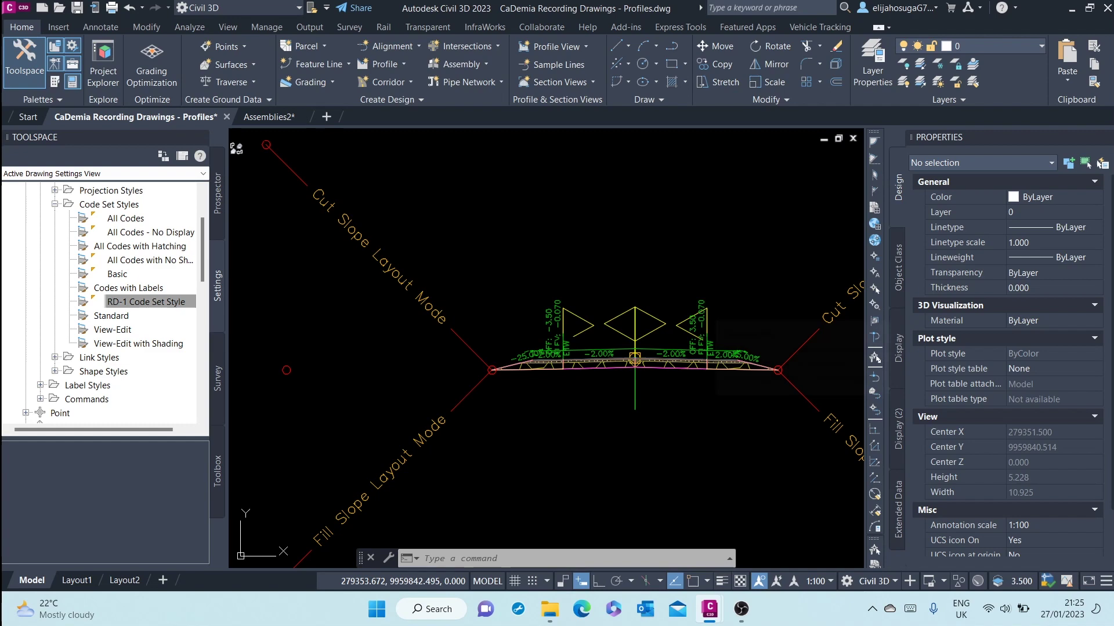
scroll(517, 356, up, 4)
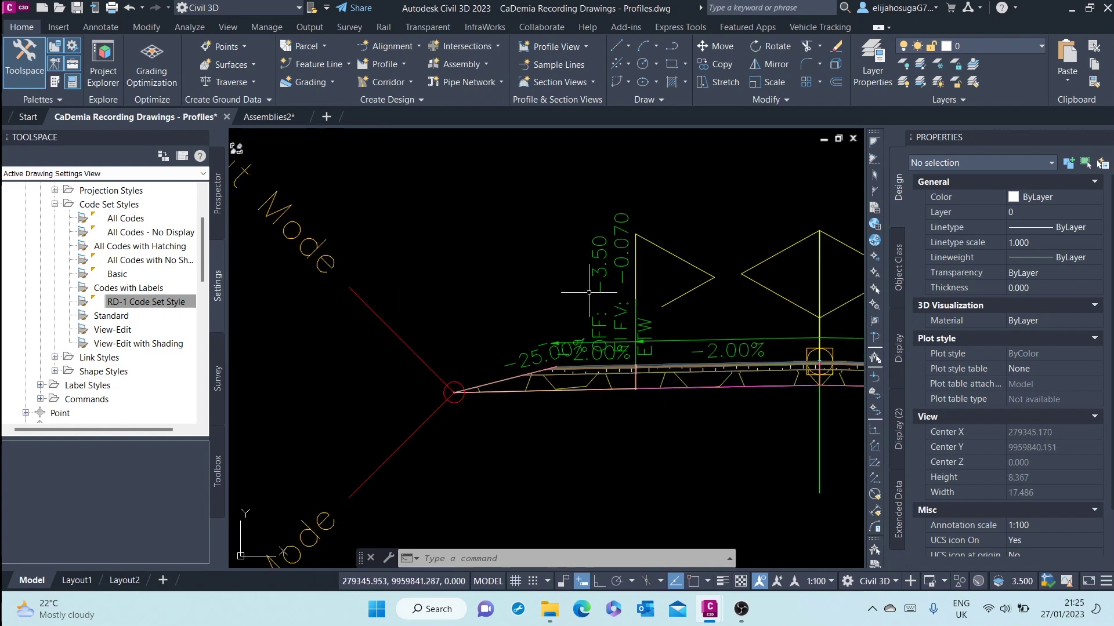
middle_drag(621, 348, 700, 322)
scroll(700, 322, down, 2)
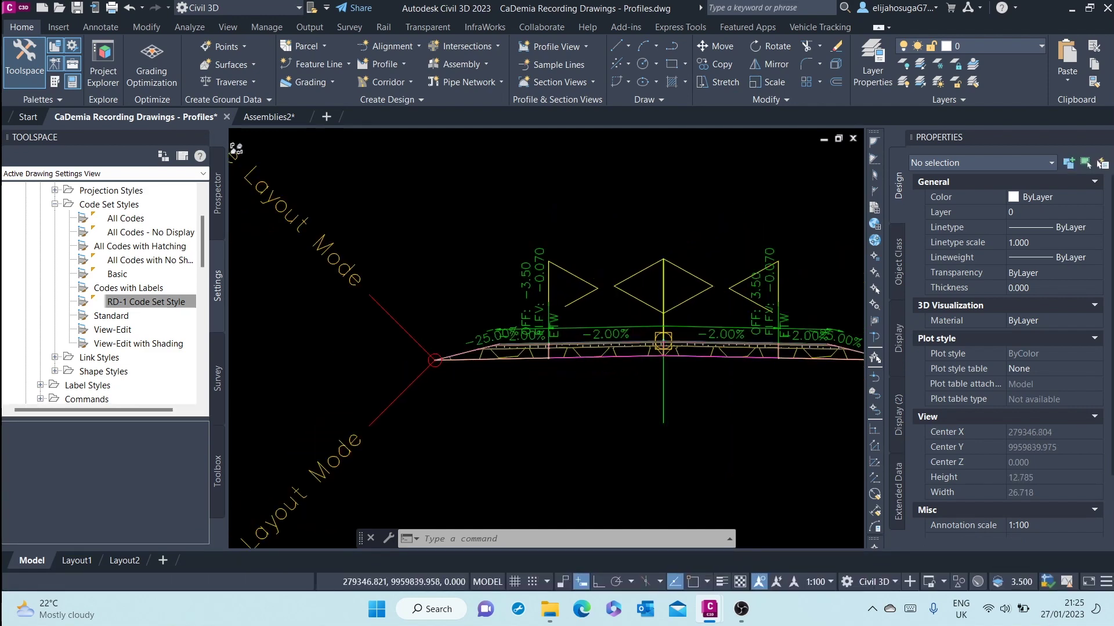
scroll(700, 323, up, 2)
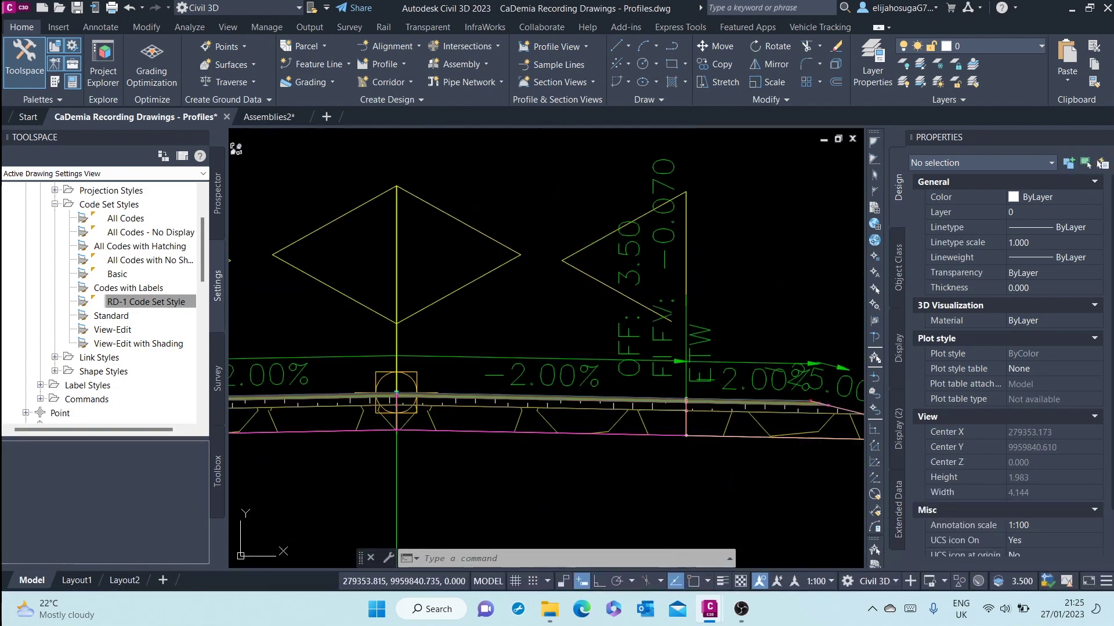
scroll(687, 323, down, 4)
scroll(580, 349, down, 3)
scroll(580, 349, up, 5)
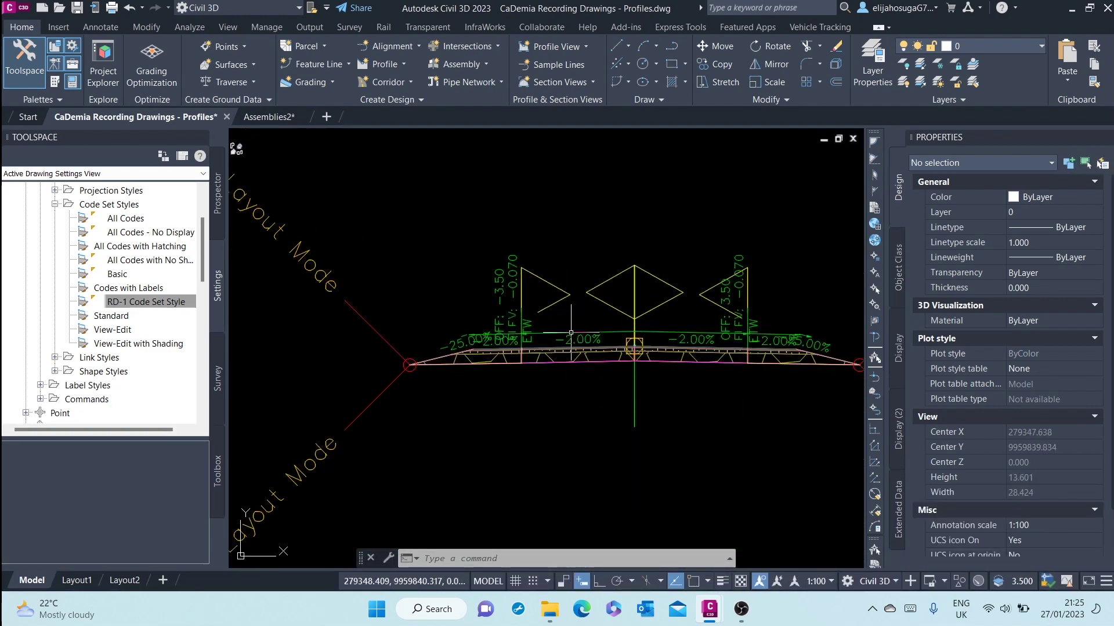
- Pick 1:50 from the status-bar Annotation Scale list
click(831, 580)
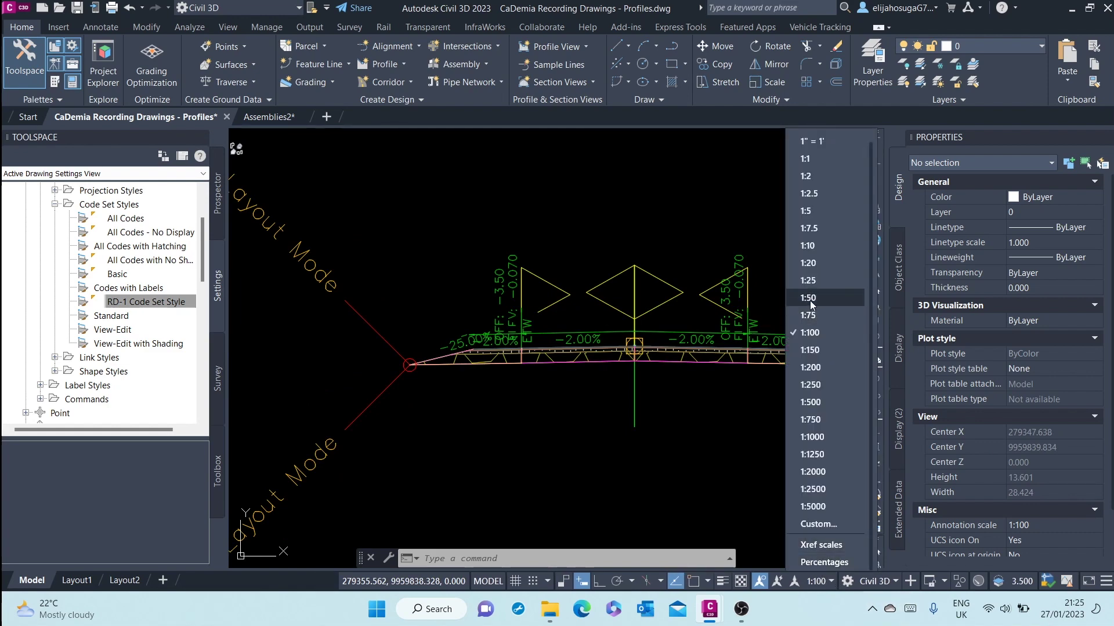
click(811, 299)
scroll(547, 329, up, 4)
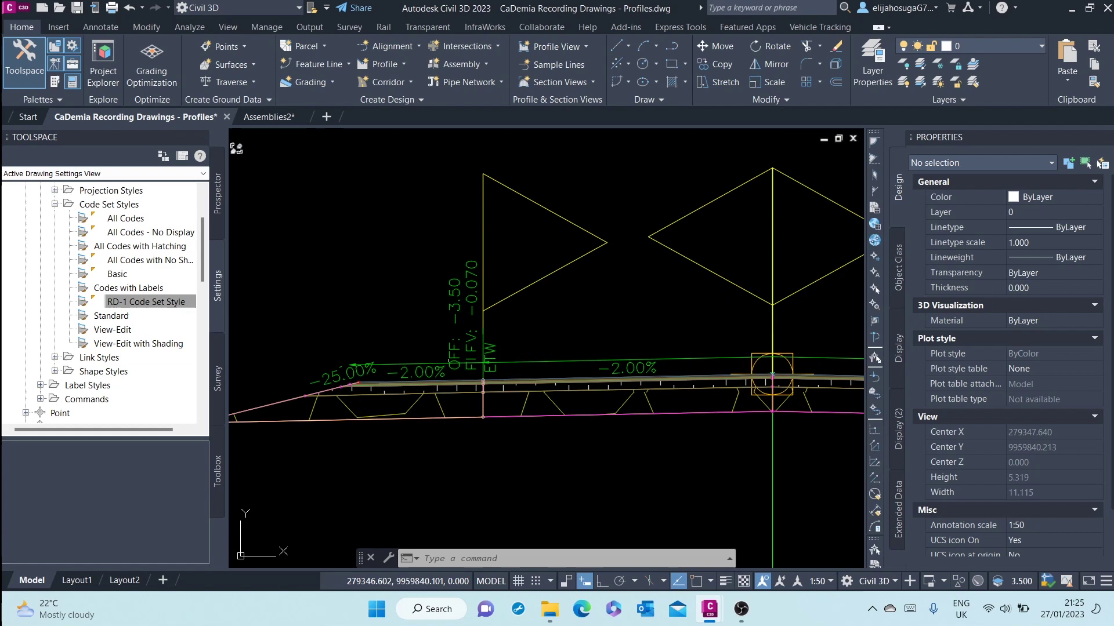
scroll(468, 356, down, 4)
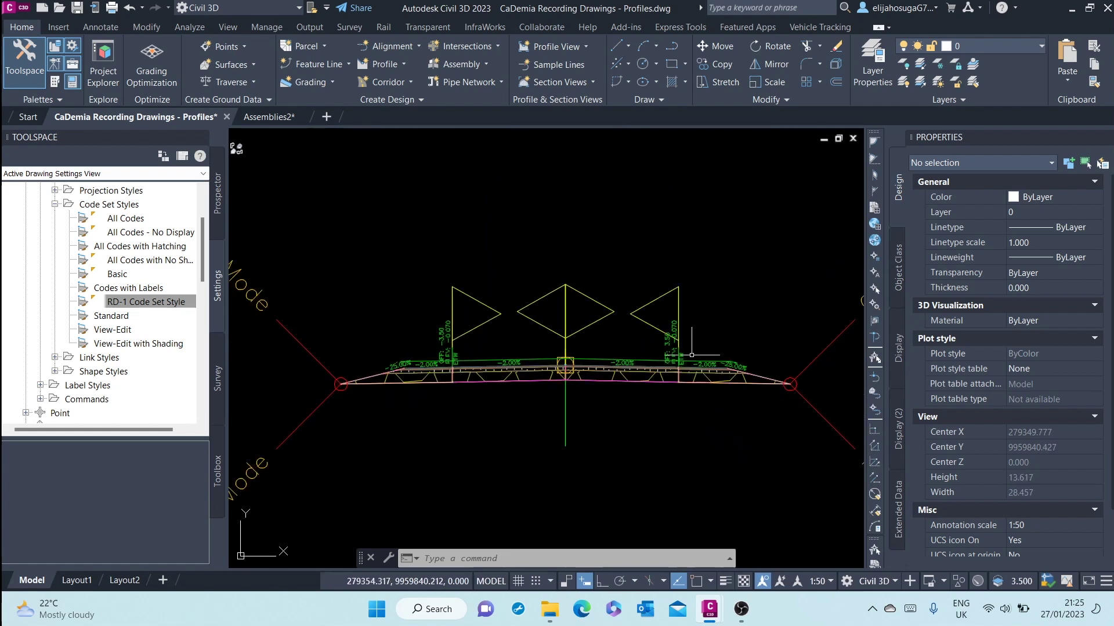
scroll(692, 354, up, 2)
scroll(679, 345, up, 3)
scroll(662, 334, down, 3)
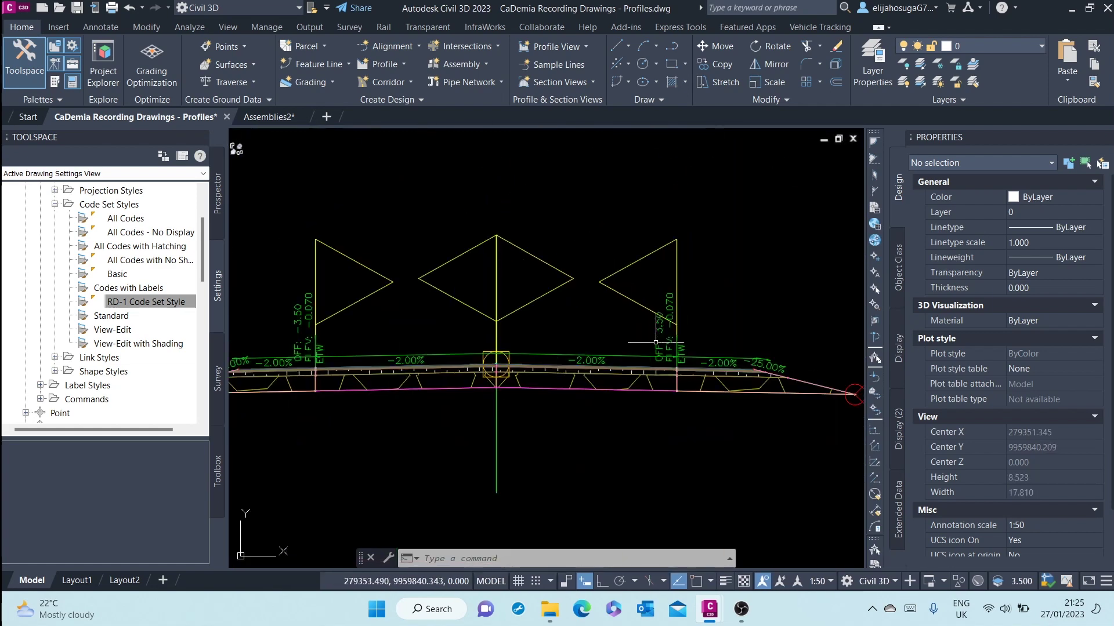
scroll(583, 369, down, 4)
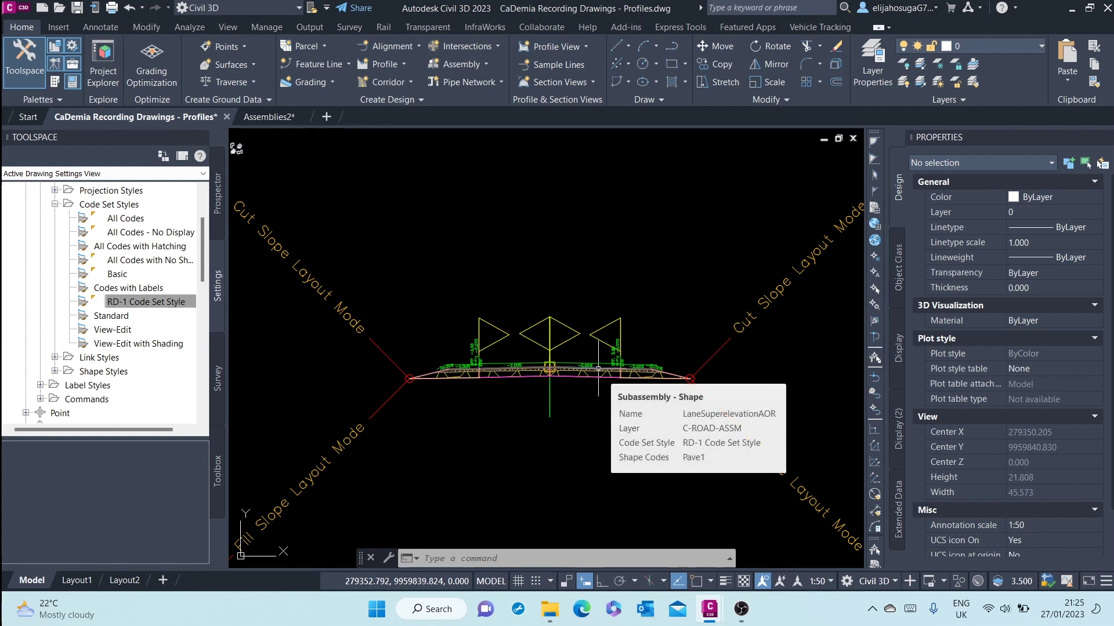
scroll(611, 288, down, 4)
scroll(612, 287, down, 2)
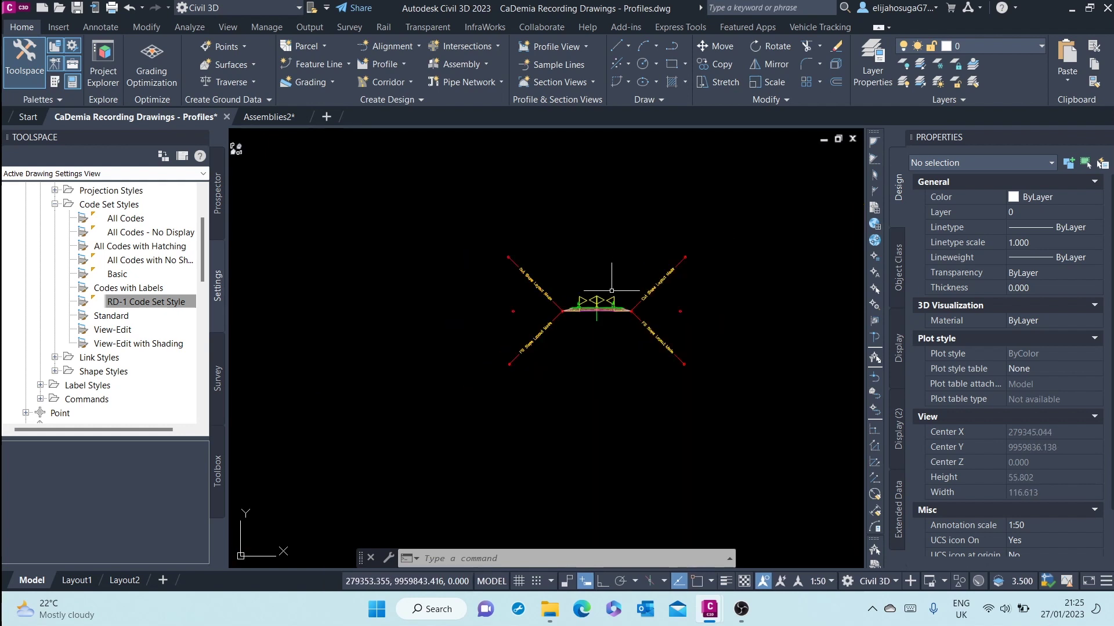
scroll(629, 318, up, 6)
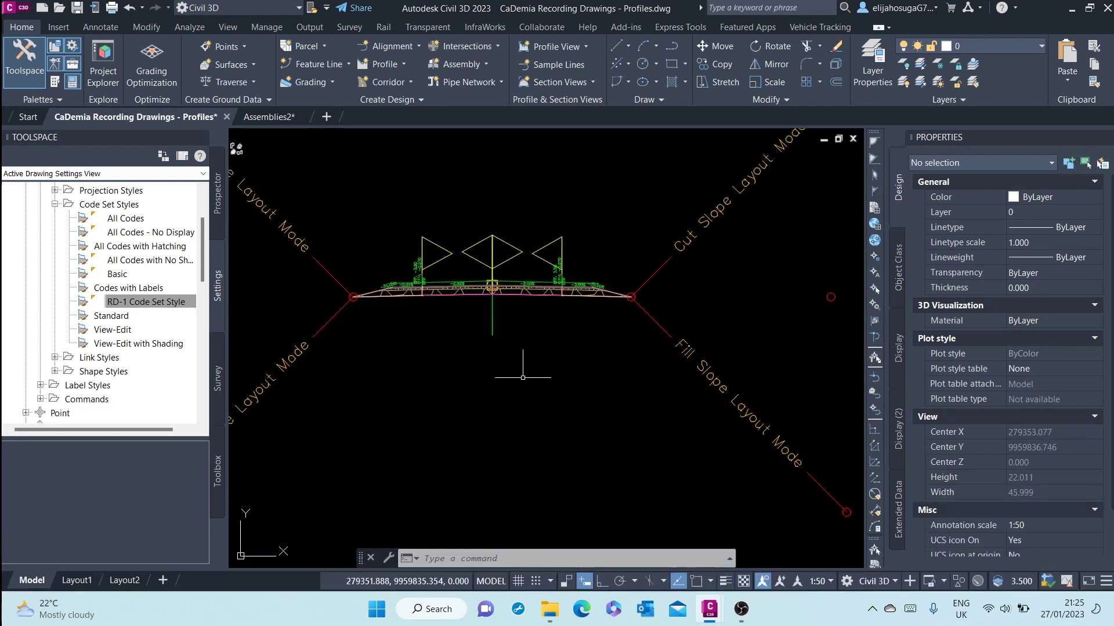
scroll(479, 351, up, 3)
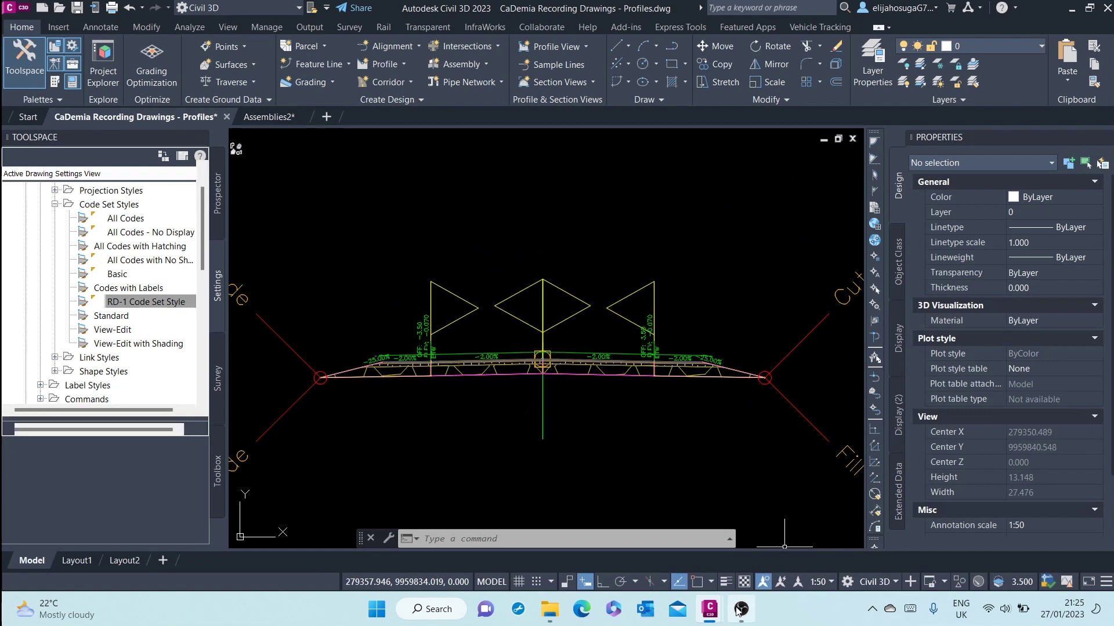